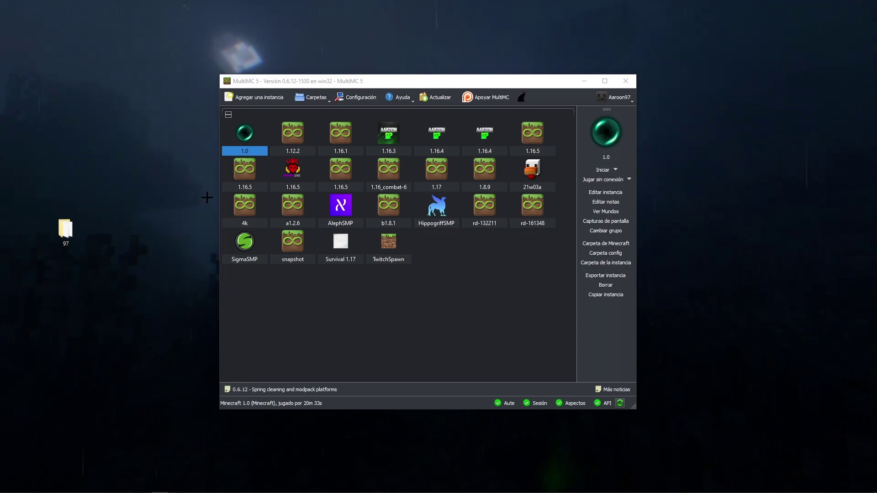
- Examine the download options for each operating system on the MultiMC website, and return to the launcher
mouse_move(126, 490)
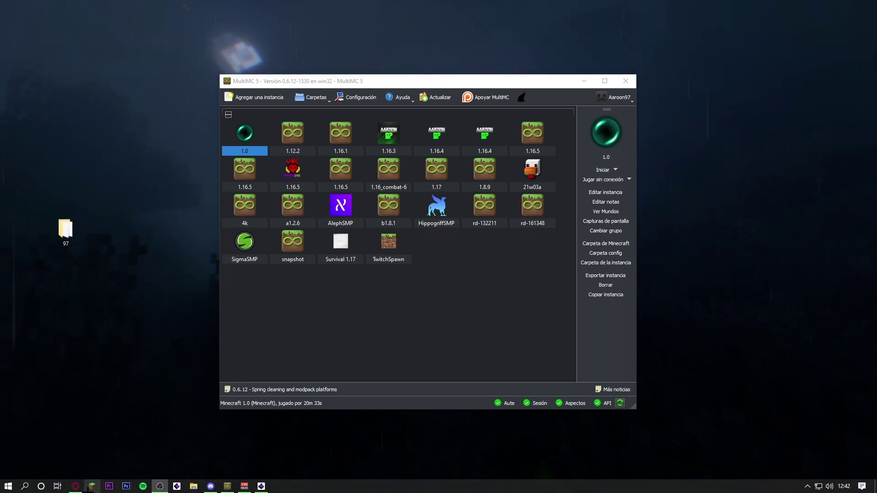
left_click(73, 487)
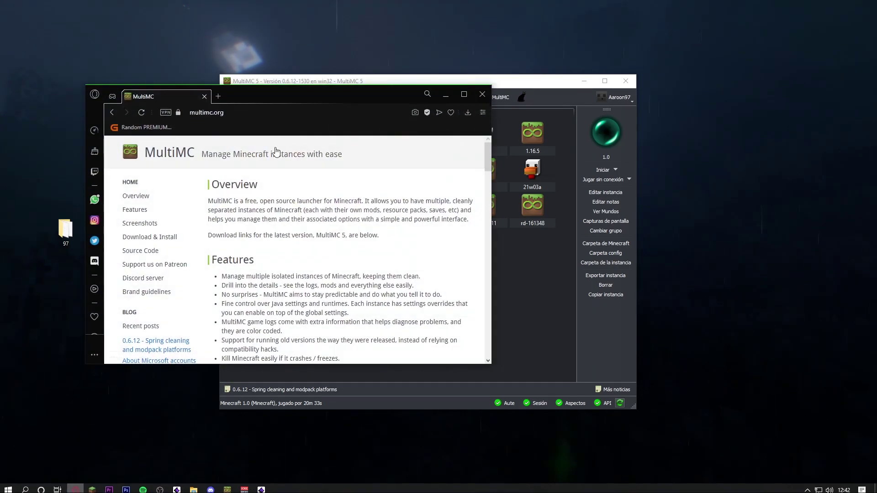
double_click(280, 90)
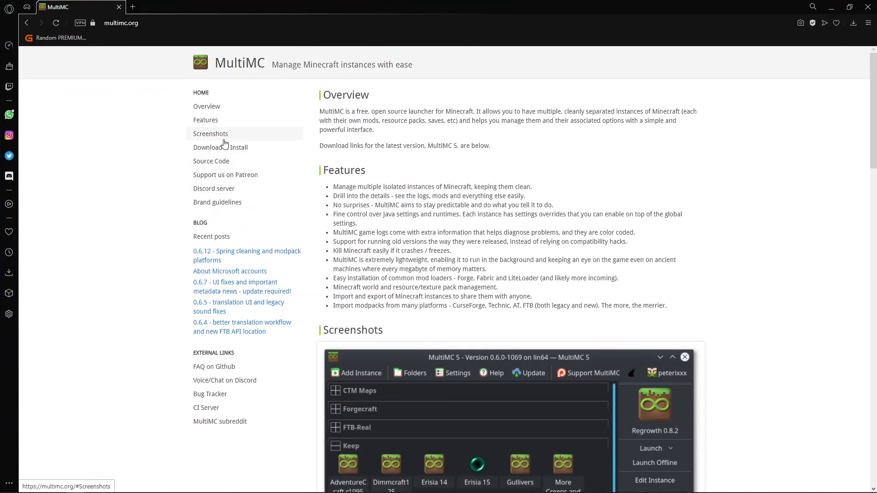
left_click(226, 147)
scroll(386, 203, "up", 2)
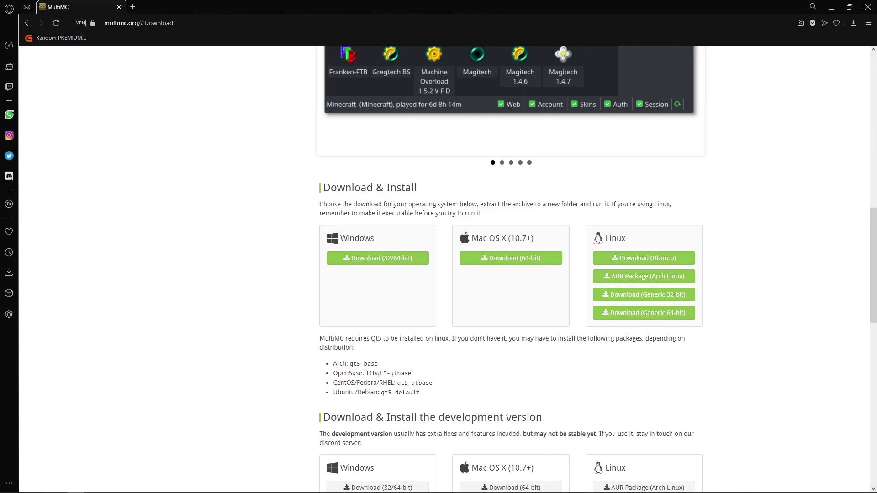
scroll(411, 208, "up", 2)
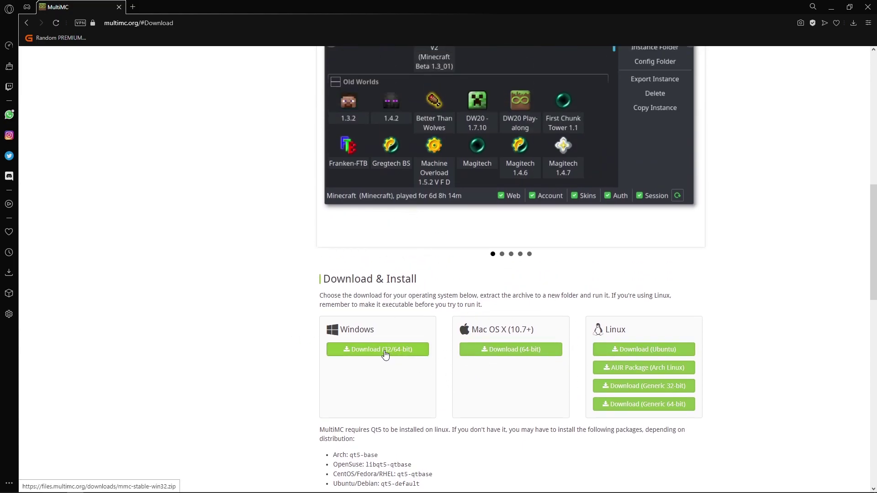
scroll(386, 352, "down", 3)
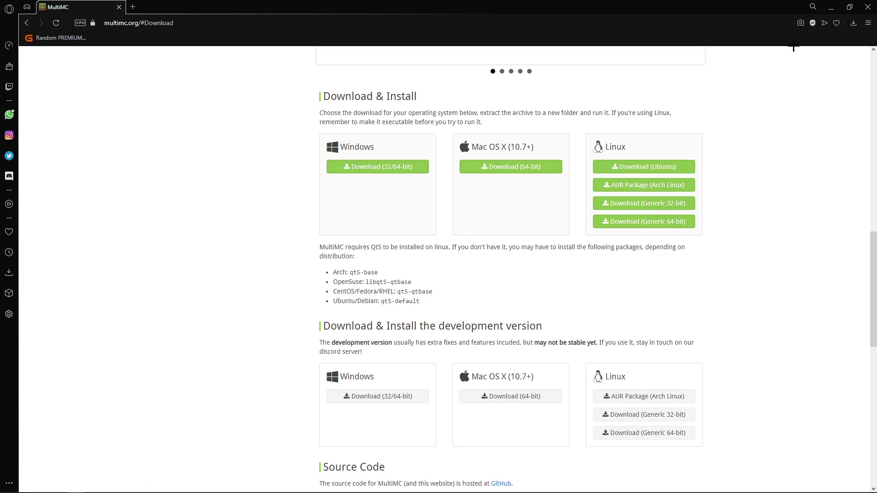
left_click(832, 7)
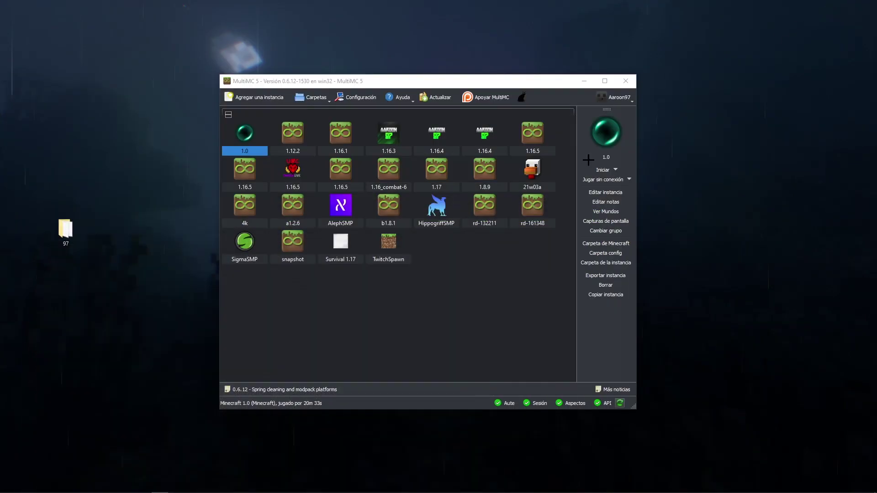
left_click_drag(300, 86, 333, 70)
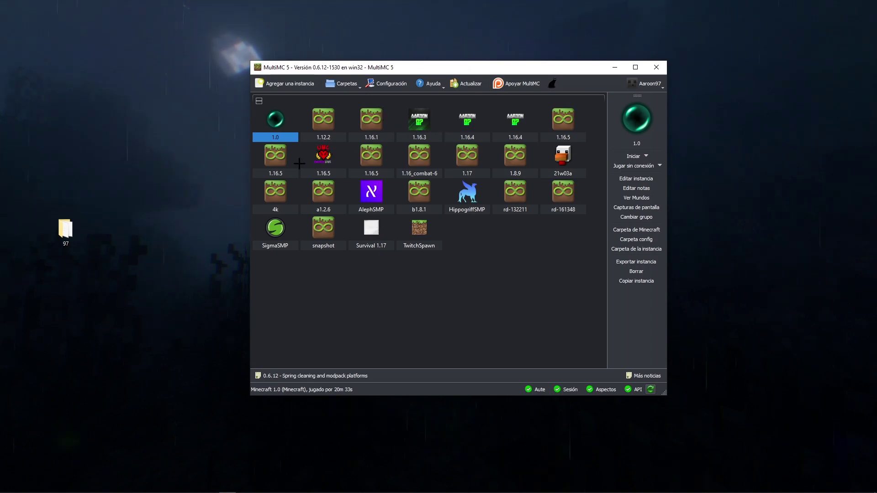
left_click(516, 196)
left_click(370, 121)
left_click(323, 158)
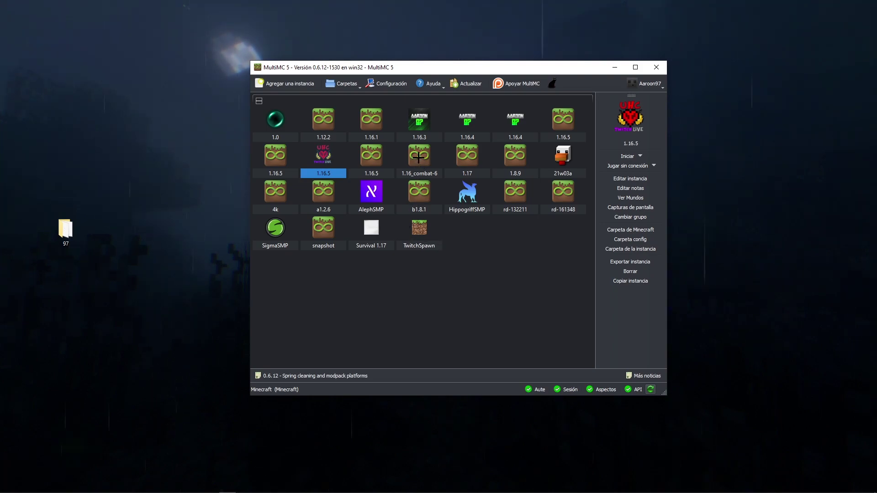
- Examine the add-account form in the account management settings, and close it without adding an account
left_click(641, 87)
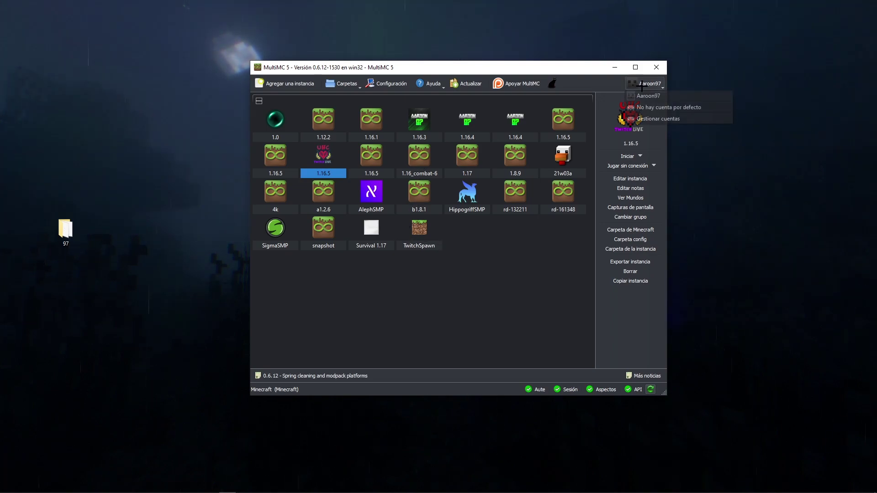
left_click(656, 119)
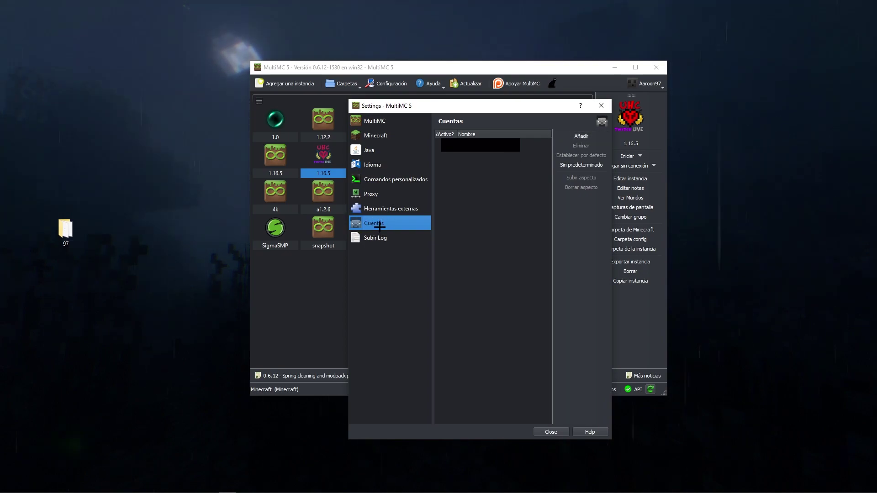
left_click(581, 136)
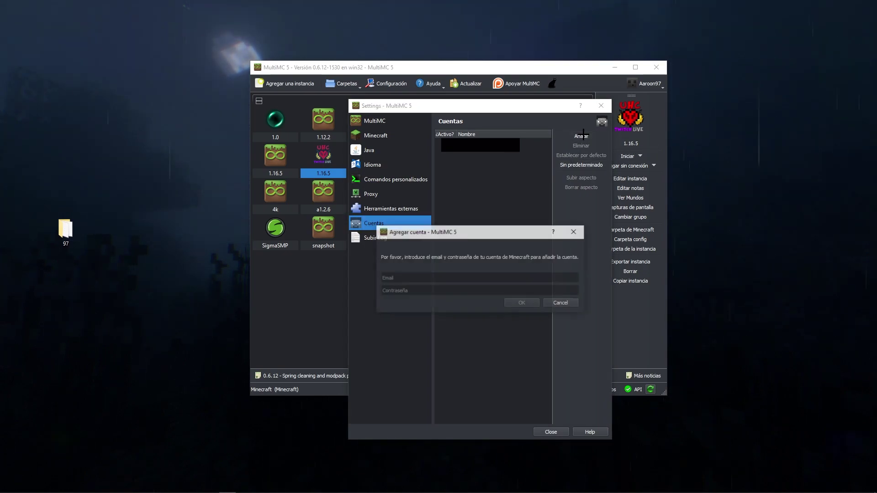
left_click(403, 287)
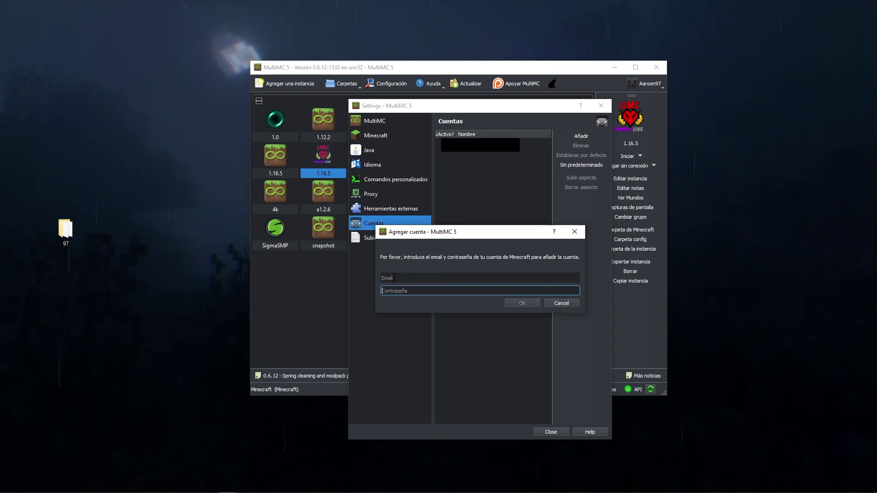
left_click(395, 278)
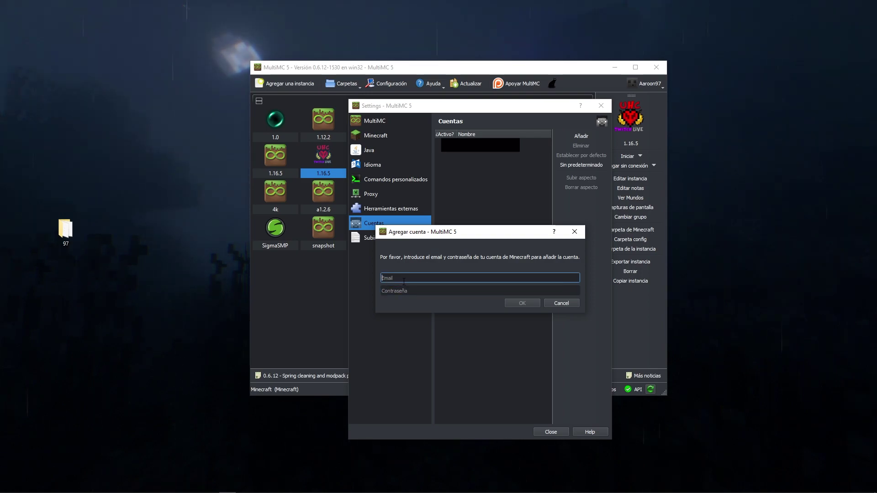
left_click(554, 303)
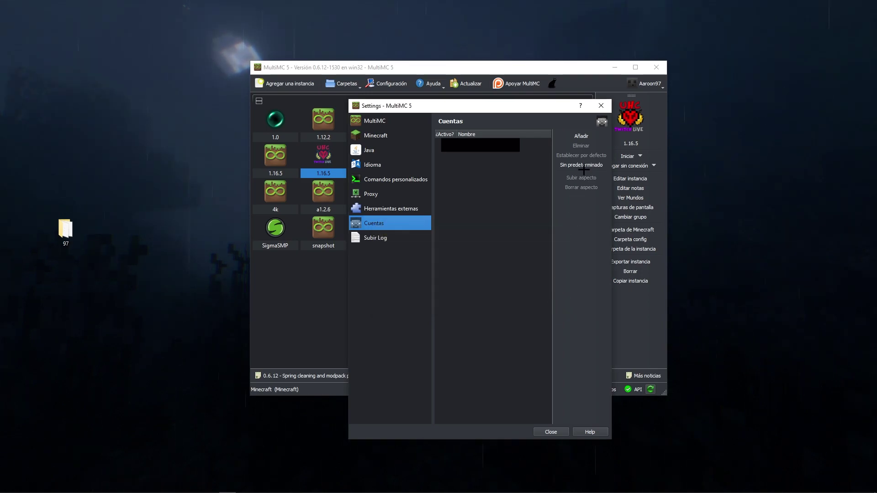
left_click(601, 105)
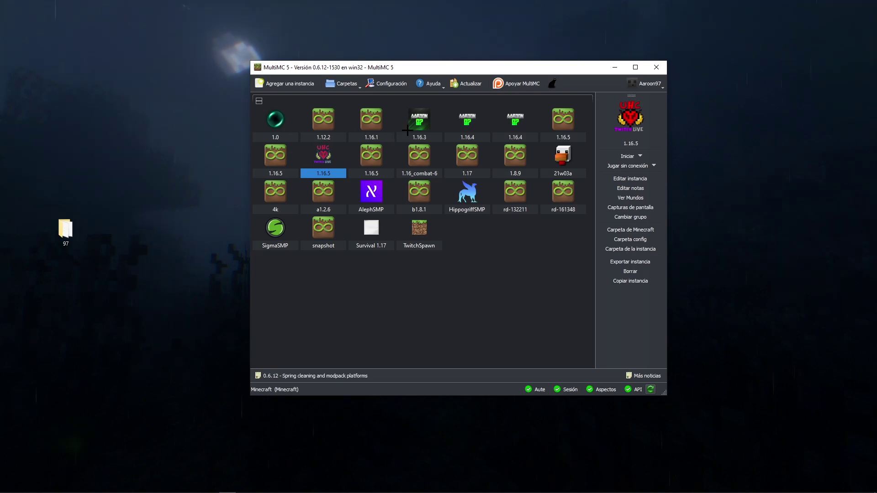
left_click(265, 239)
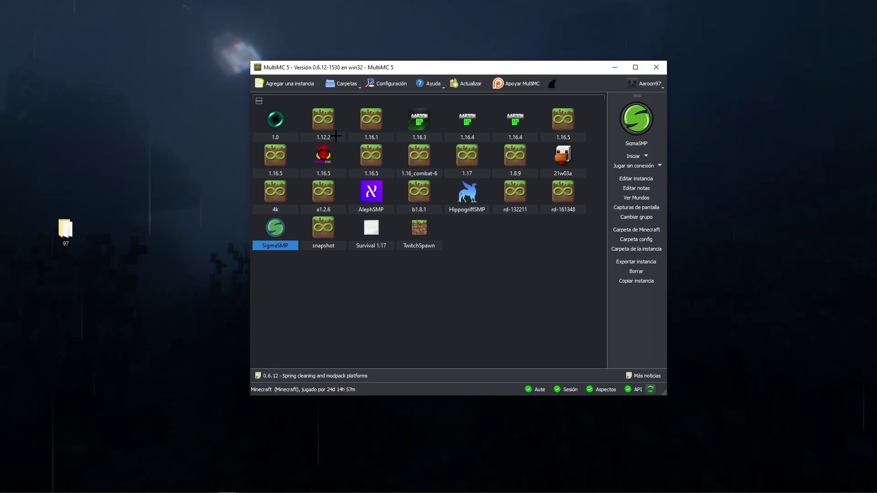
left_click(285, 121)
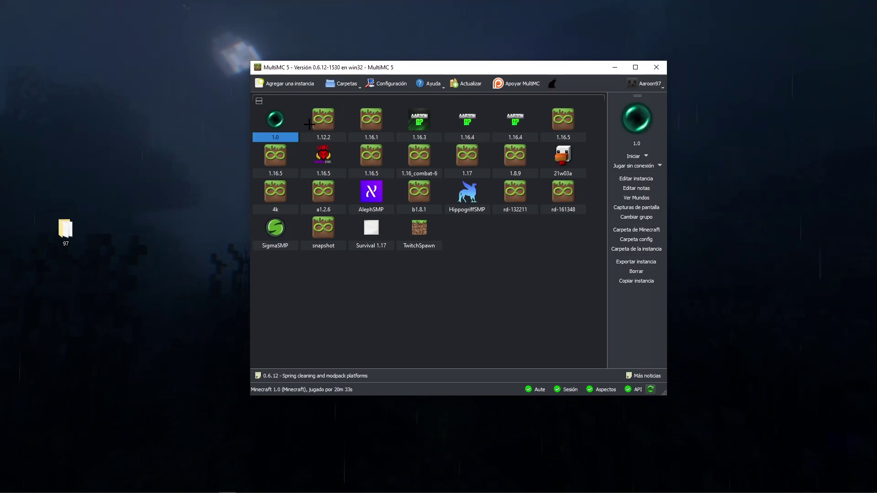
left_click(333, 124)
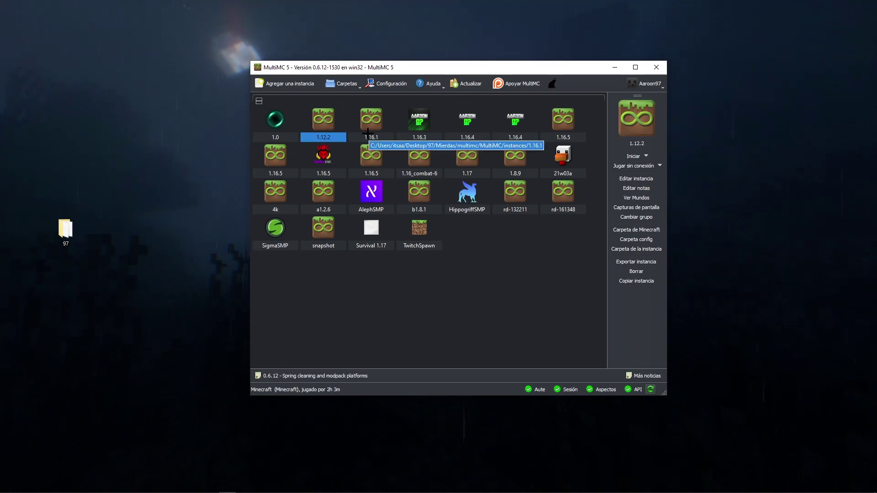
left_click(278, 233)
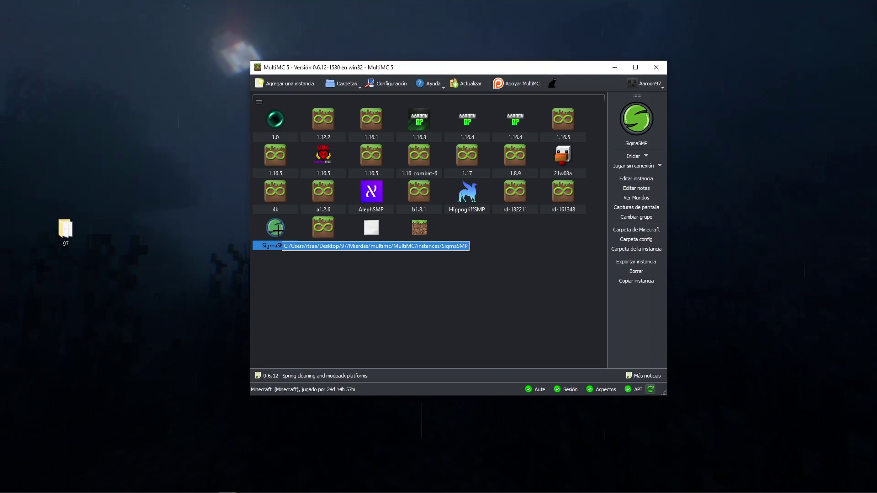
left_click(358, 189)
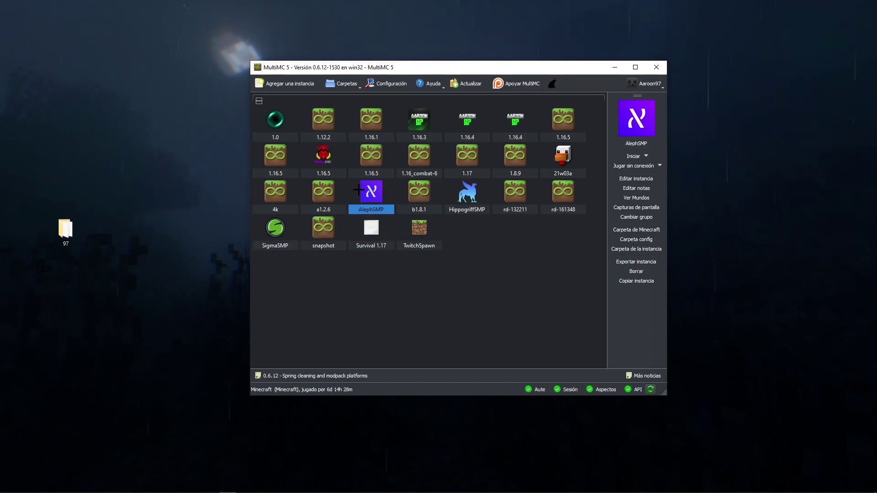
left_click(470, 200)
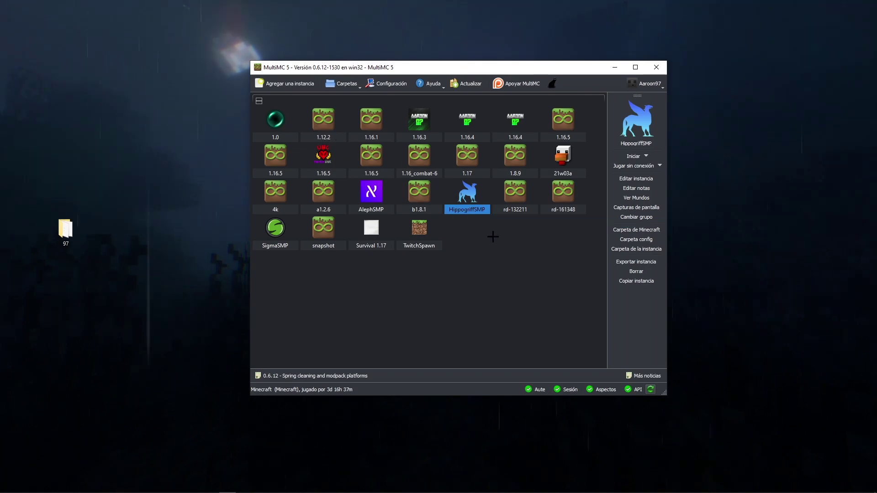
- Start a new vanilla instance based on Minecraft version 1.16.5
left_click(284, 84)
left_click(440, 252)
left_click(433, 259)
left_click(433, 281)
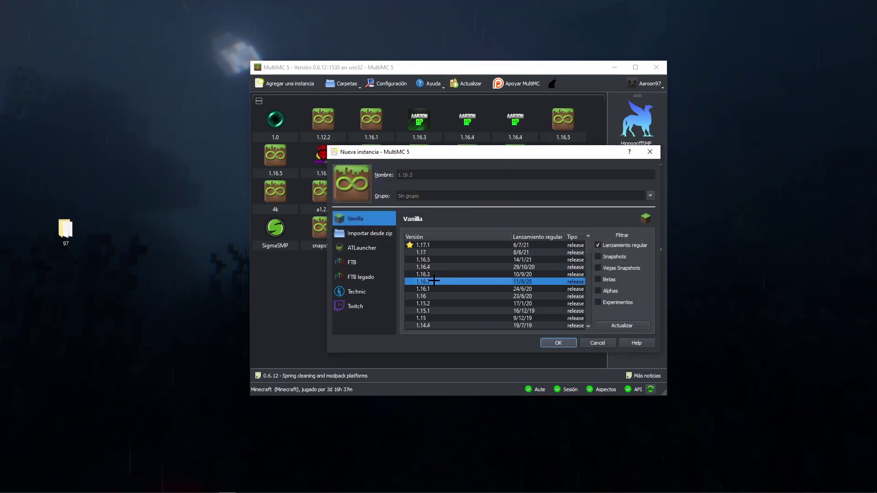
left_click(426, 246)
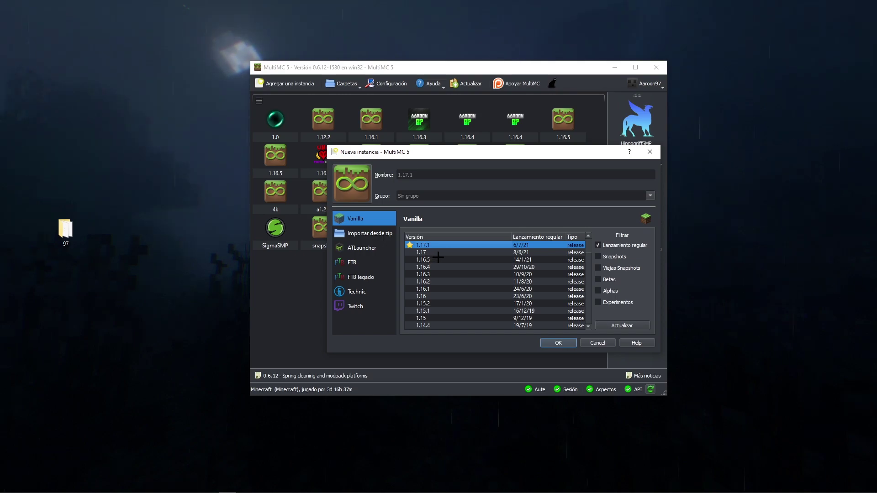
left_click(439, 259)
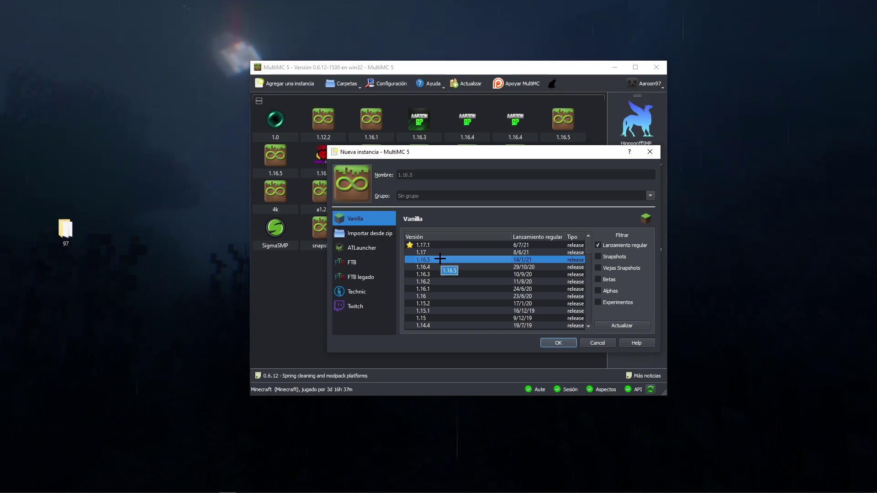
- Name the new instance "Survival 1.16.5" and create it
left_click(437, 174)
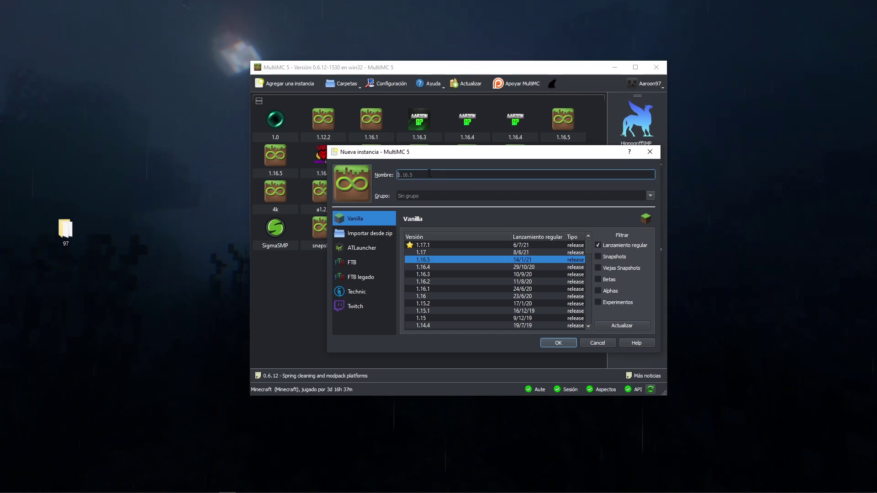
key("BackSpace")
type("rvival 1.16.5")
left_click(426, 260)
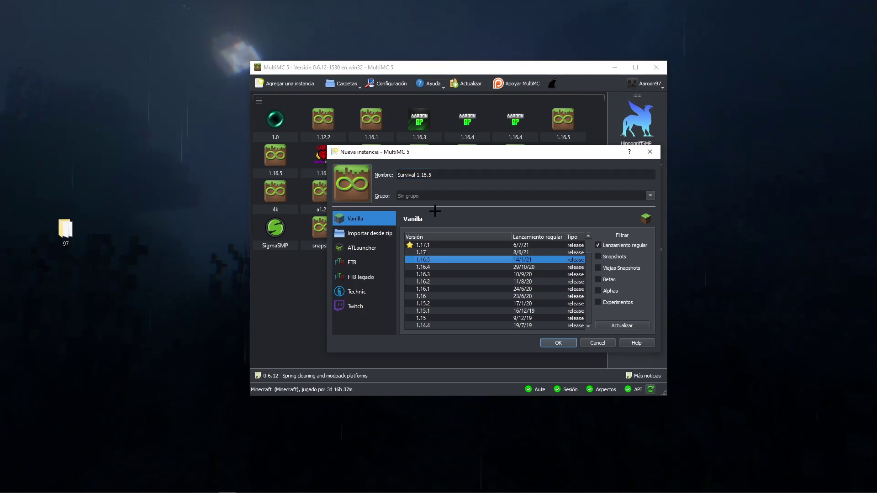
left_click(557, 343)
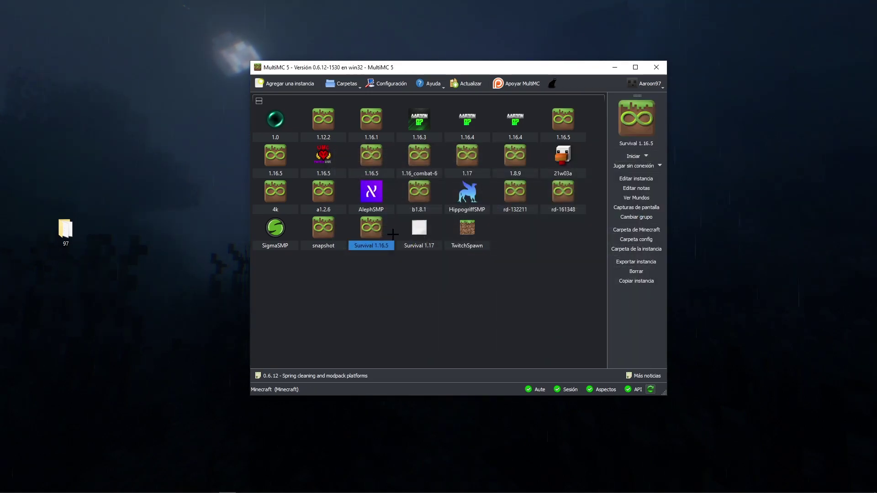
- Change the icon of the Survival 1.16.5 instance to the diamond icon
key("Right")
key("Left")
left_click(636, 118)
scroll(434, 222, "down", 1)
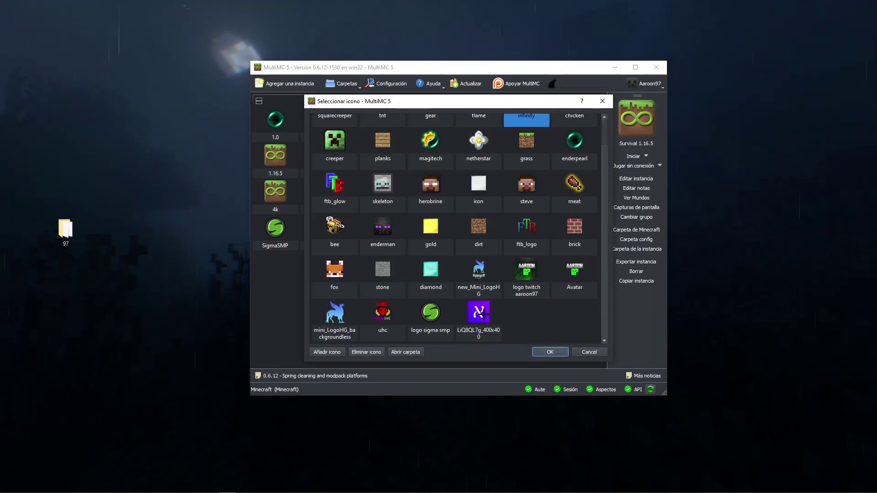
left_click(327, 351)
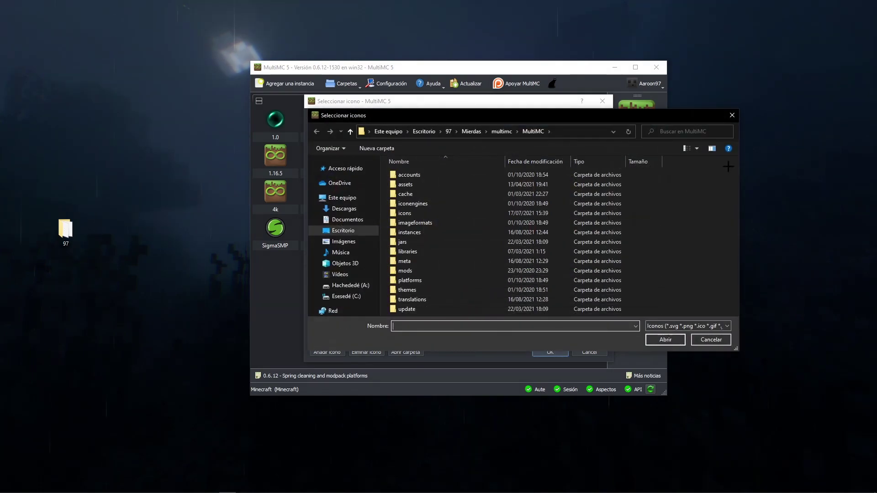
key("Escape")
scroll(478, 221, "up", 1)
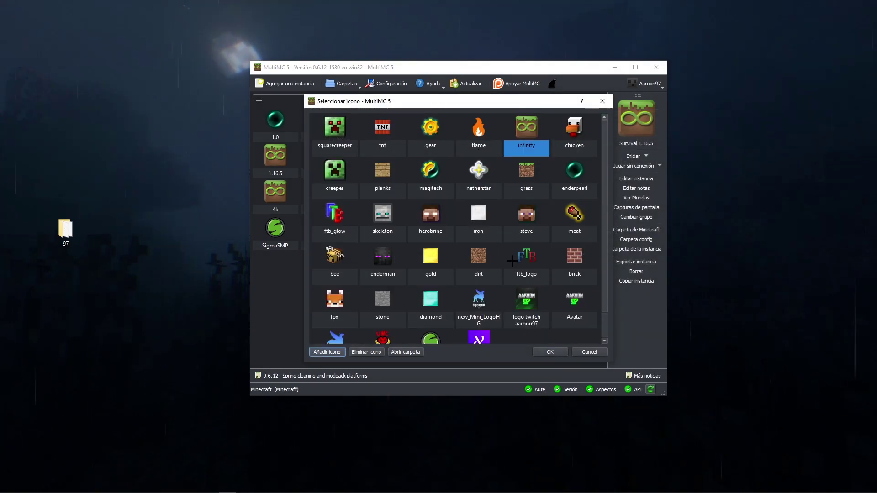
left_click(441, 309)
double_click(441, 309)
left_click(425, 241)
left_click(384, 249)
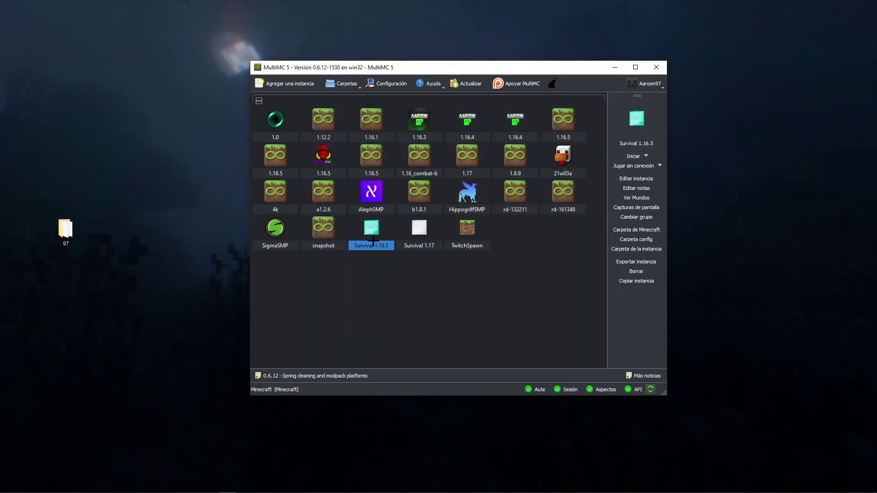
- Edit the Survival 1.16.5 instance to install Fabric Loader version 0.11.6
left_click(650, 180)
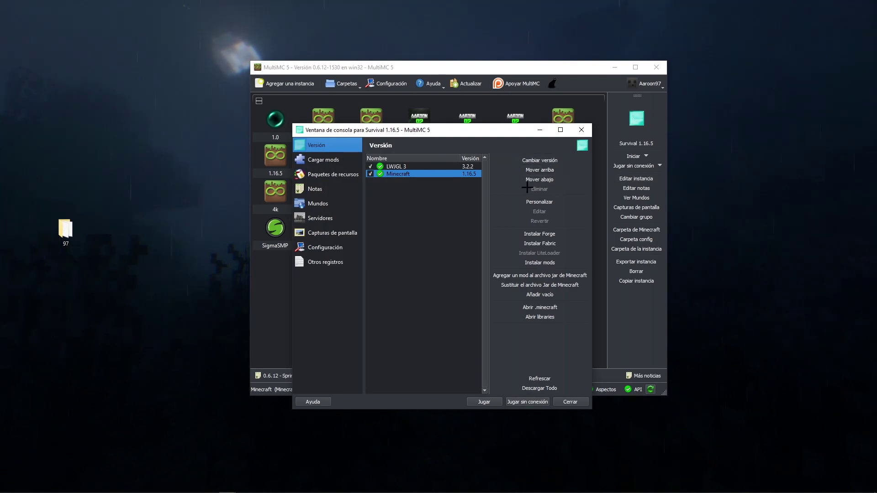
left_click(535, 244)
left_click_drag(467, 187, 402, 168)
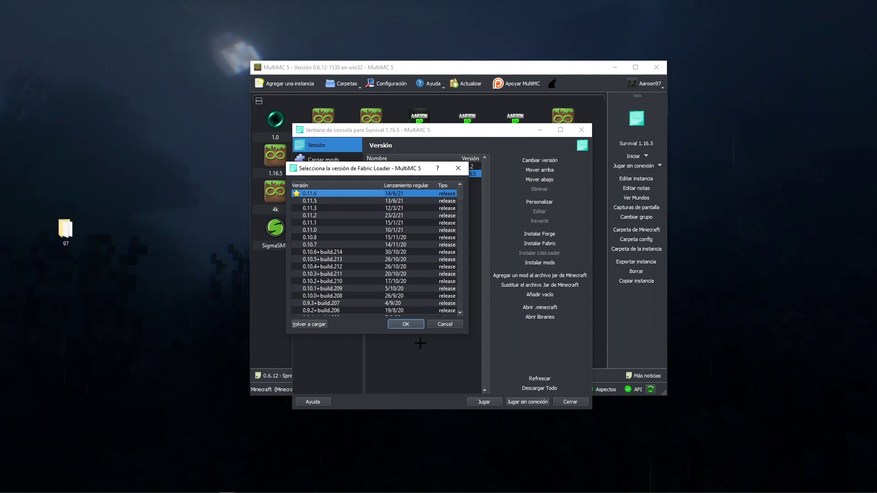
key("Return")
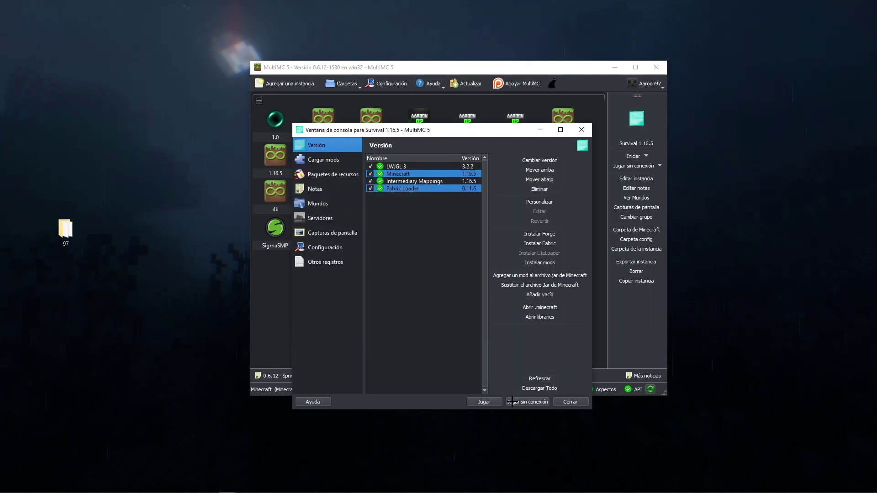
- Close the instance editor, open the Minecraft folder of the Survival 1.16.5 instance and look inside its mods folder
left_click(558, 401)
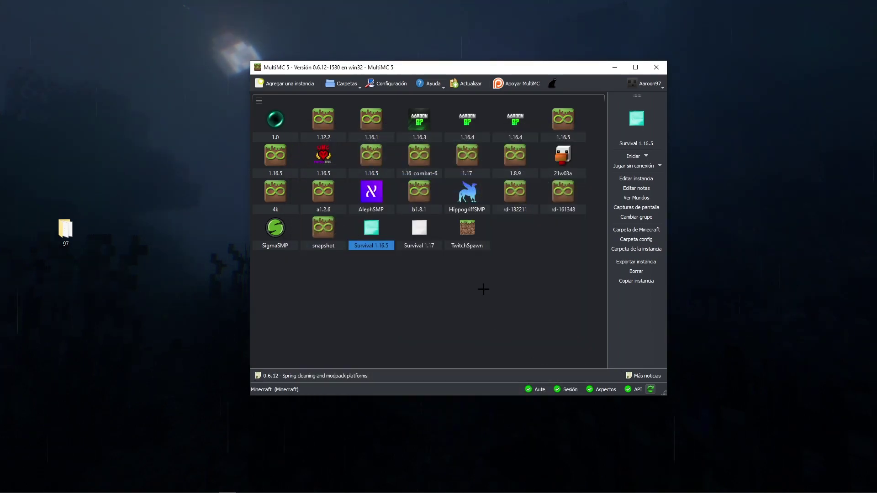
right_click(368, 231)
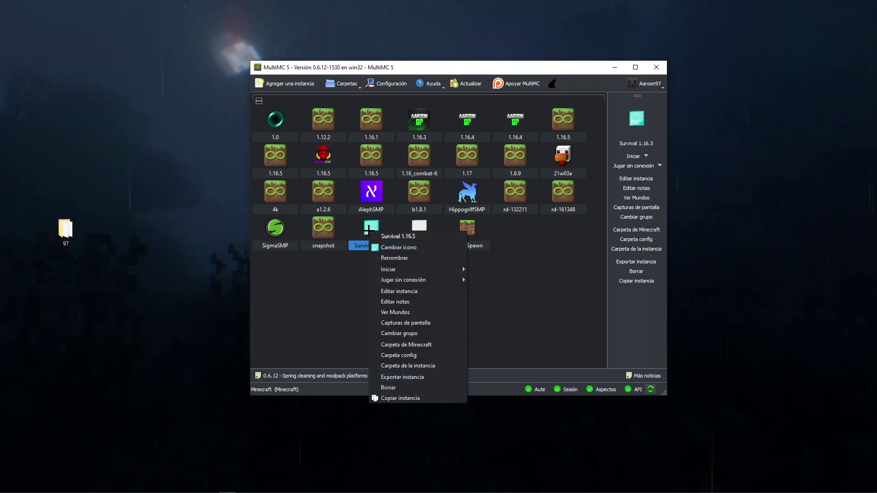
left_click(407, 345)
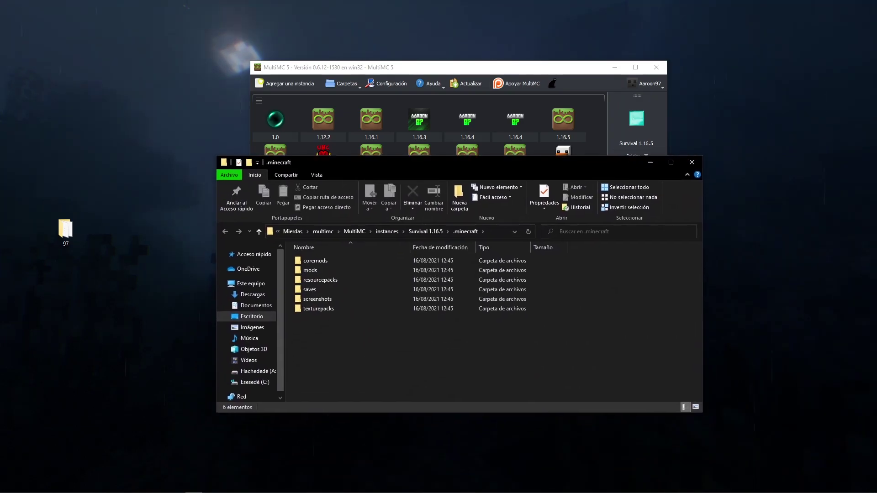
double_click(361, 258)
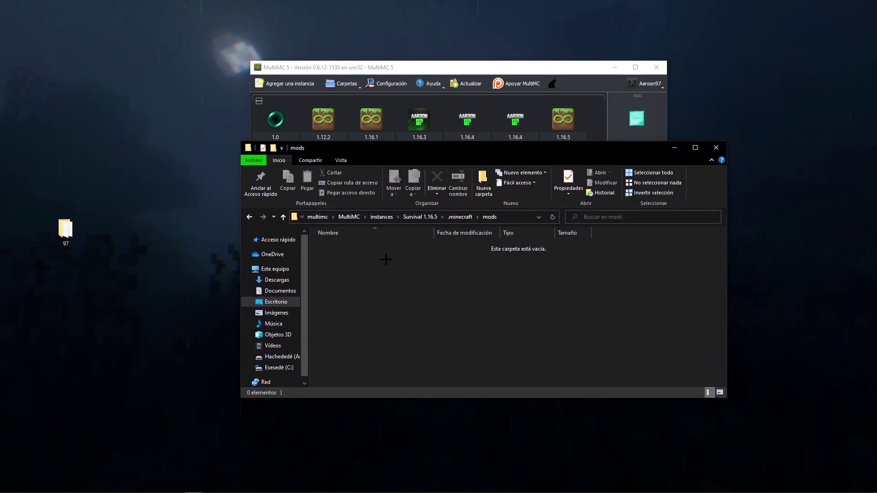
left_click(249, 217)
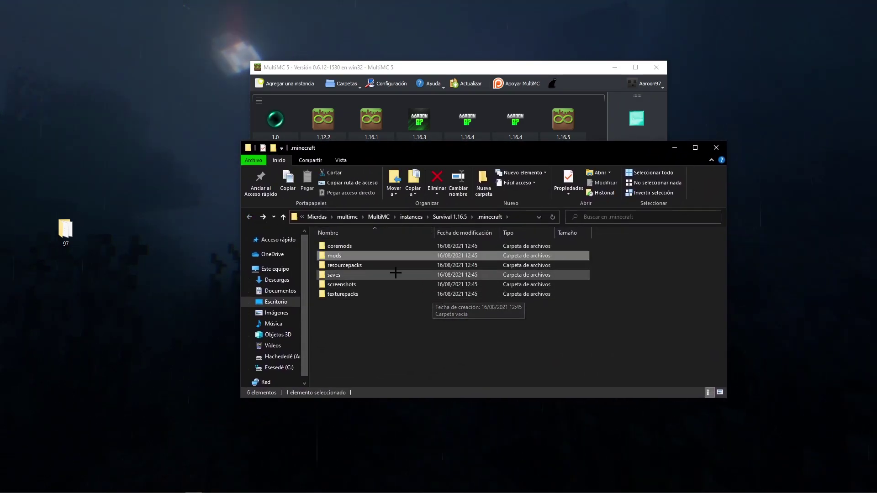
double_click(354, 255)
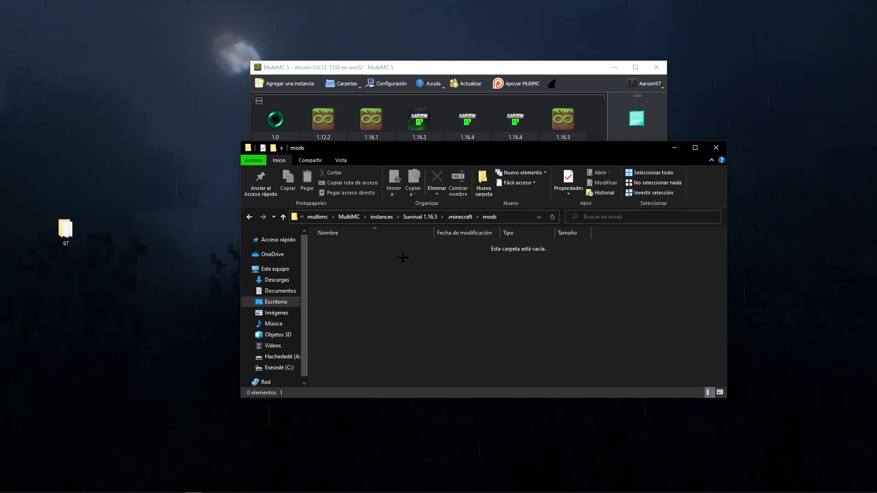
left_click(255, 219)
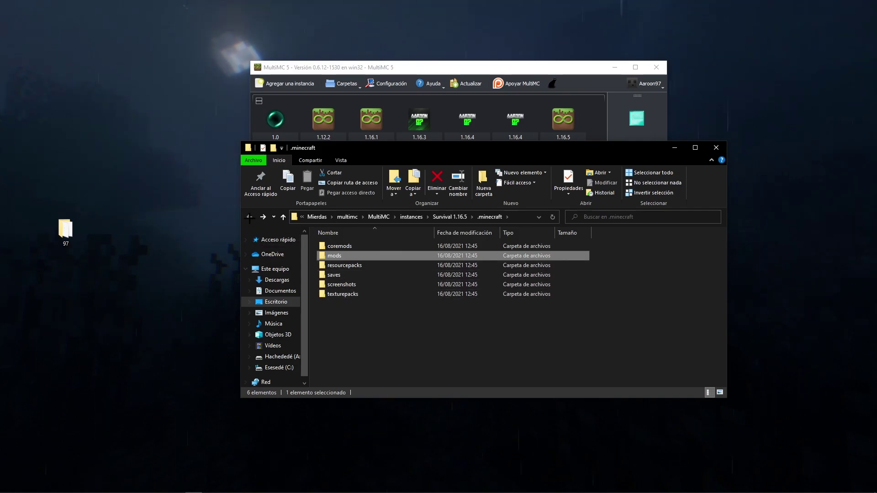
- Browse the parent instances folder, return to the Survival 1.16.5 .minecraft folder and close the file window
left_click(411, 217)
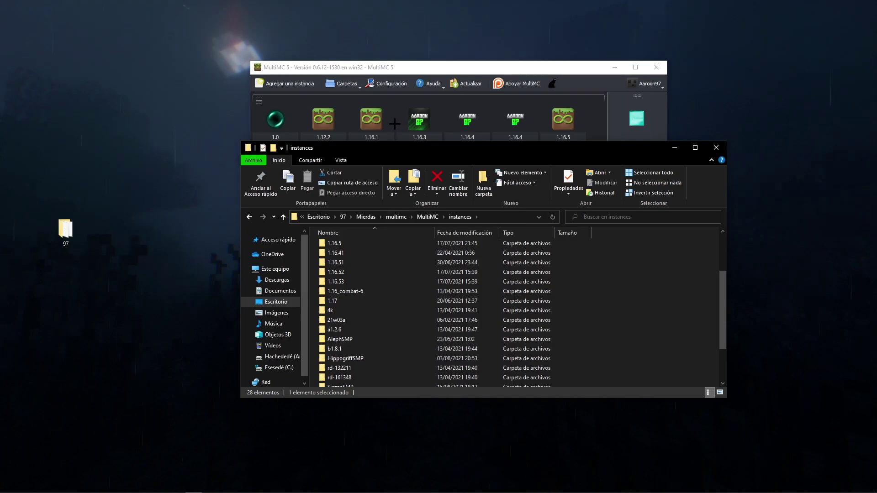
scroll(375, 292, "down", 1)
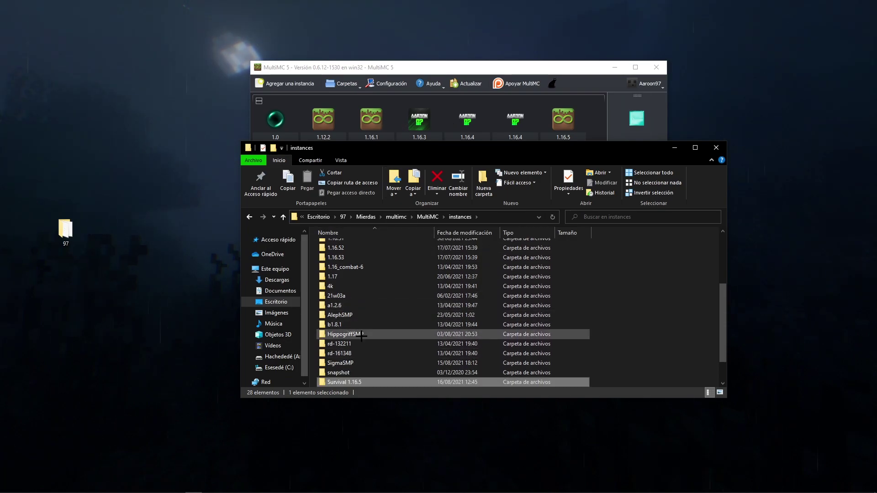
scroll(348, 284, "up", 2)
double_click(348, 284)
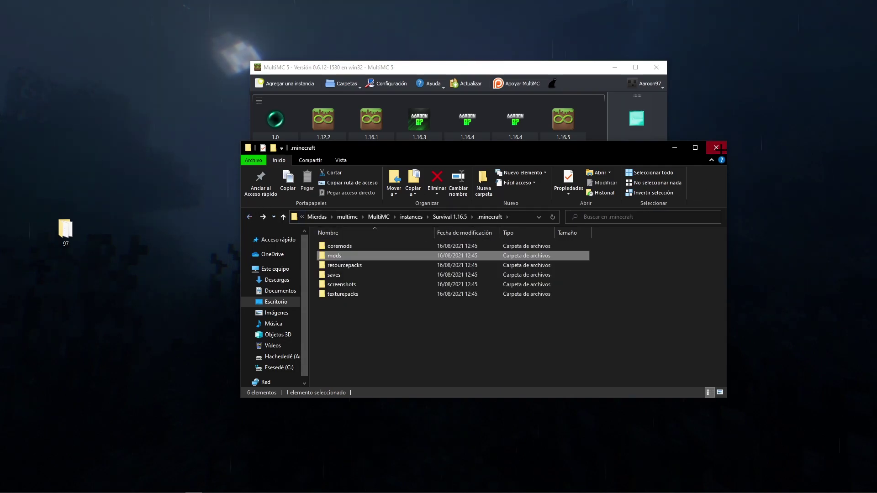
left_click(716, 148)
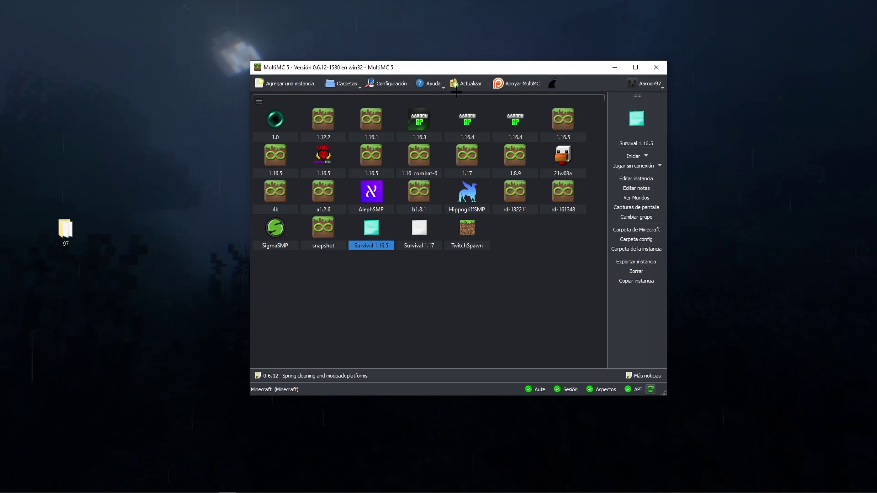
- Review the memory allocation and Java runtime options in the global settings, and close them
left_click(389, 83)
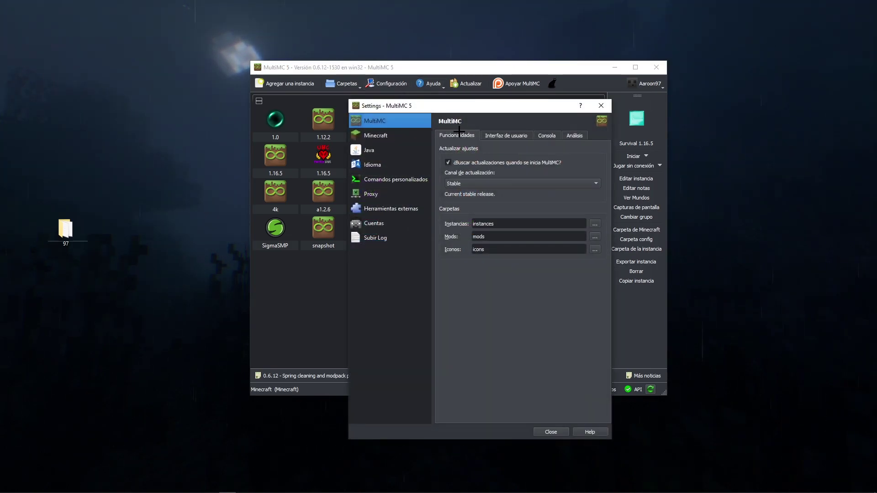
left_click(393, 149)
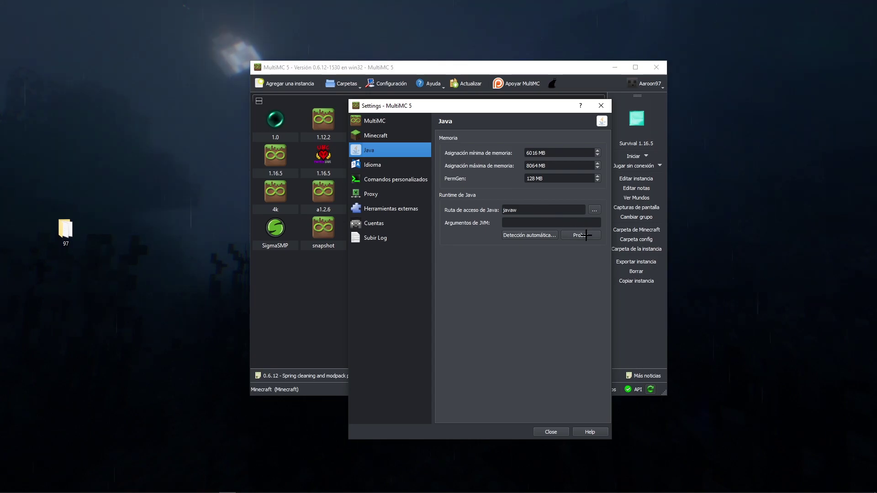
left_click(601, 106)
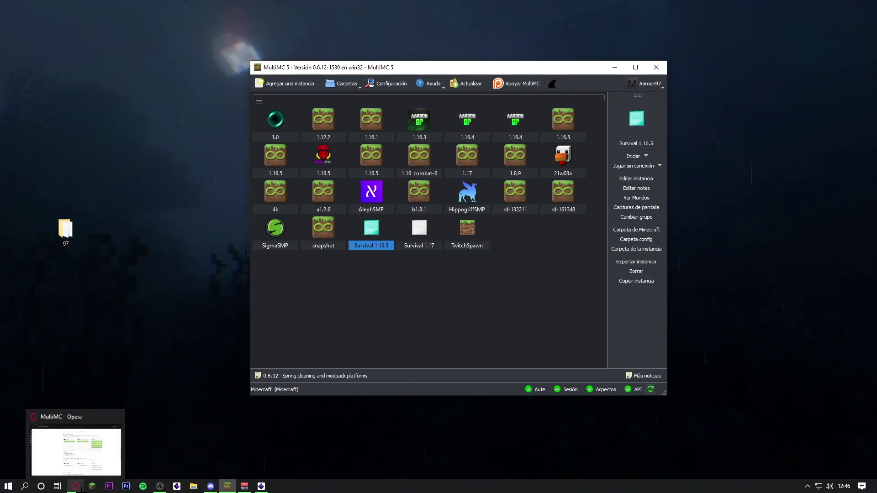
- Switch to Opera, search the web for "java 16.0", and check the Descargar Java para Windows result before returning to the results
left_click(79, 488)
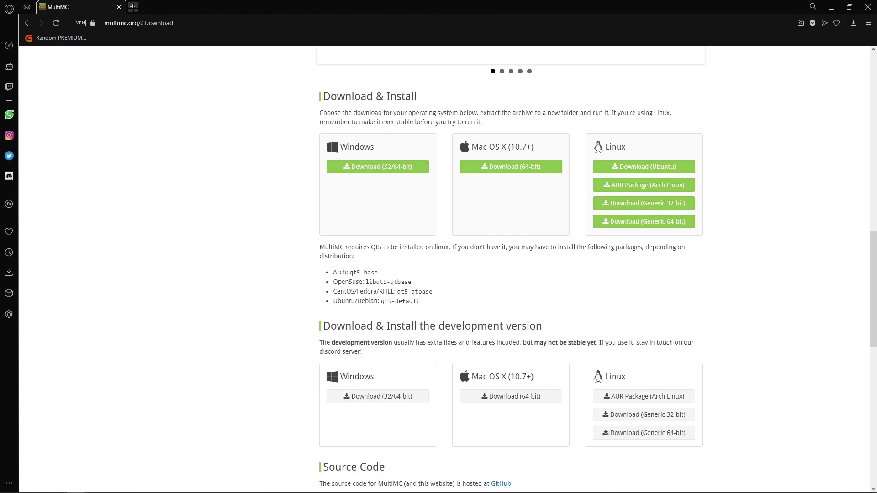
left_click(133, 6)
type("java 16.0")
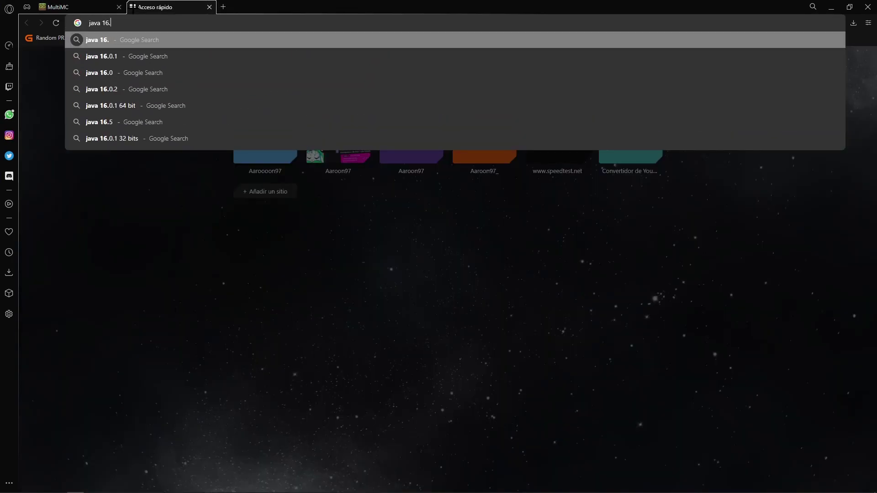
key("Return")
left_click(157, 147)
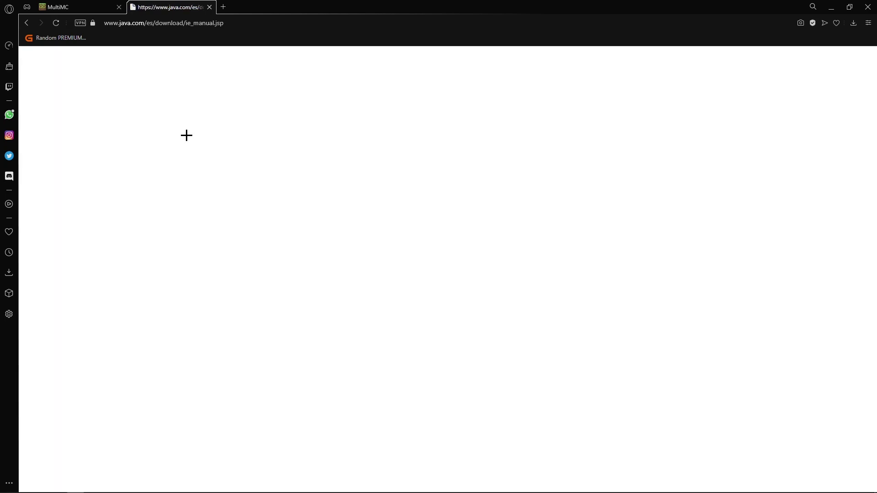
left_click(27, 23)
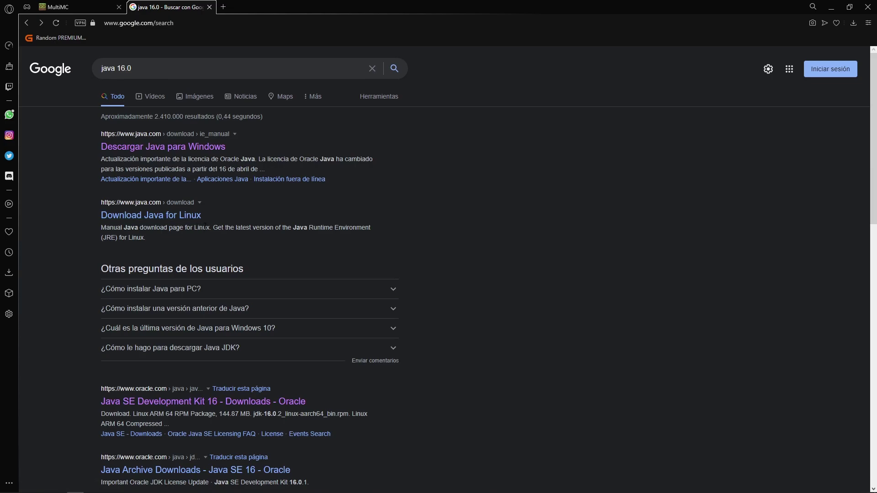
- Examine the installers offered on Oracle's Java SE Development Kit 16 downloads page, and close the page
left_click(234, 401)
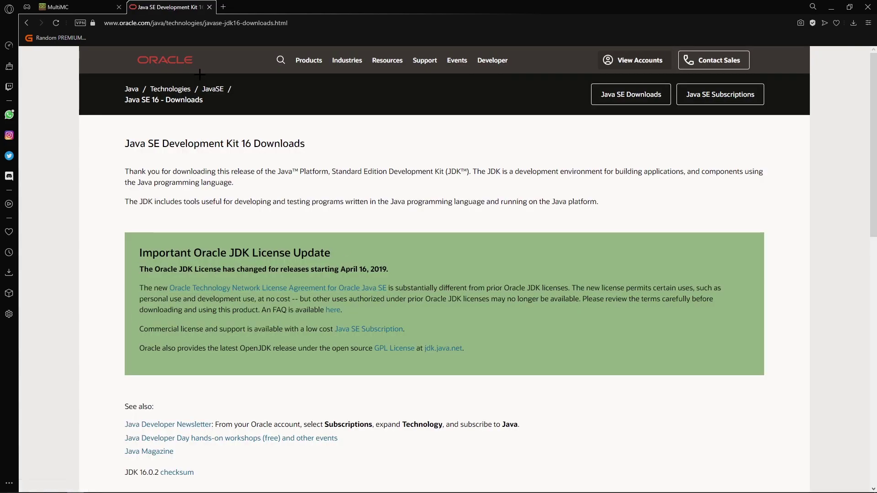
scroll(233, 116, "down", 9)
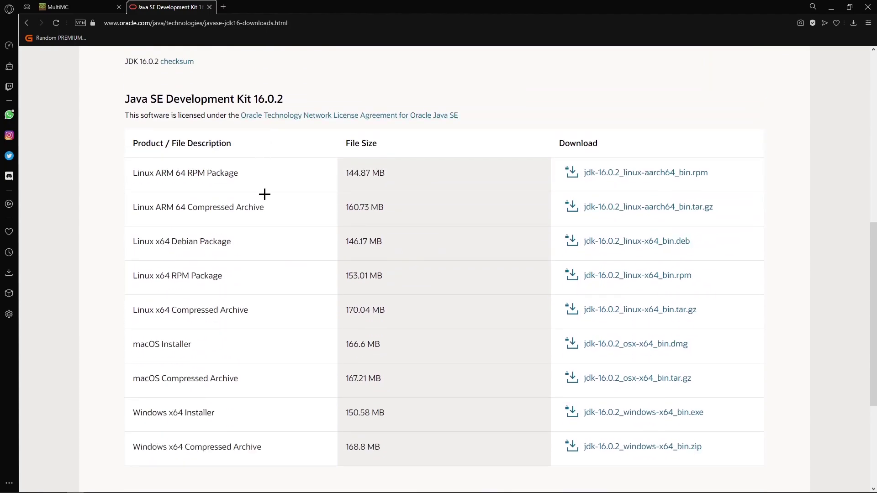
scroll(178, 213, "down", 2)
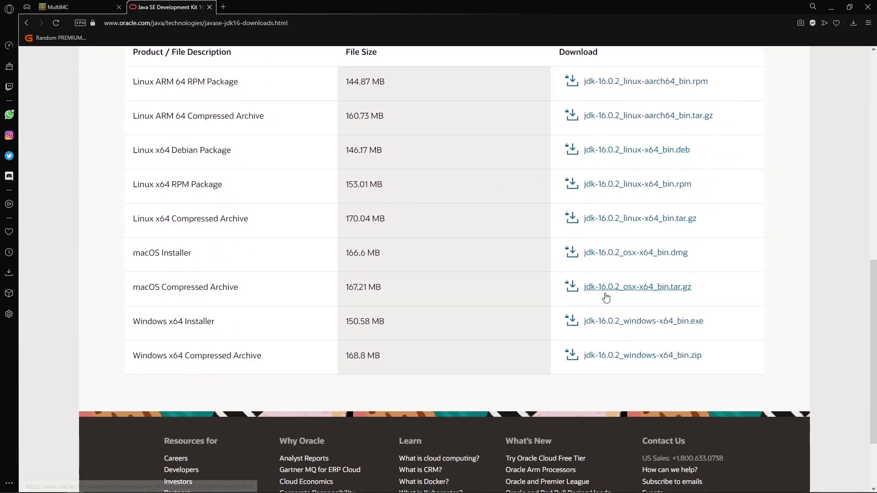
left_click(209, 6)
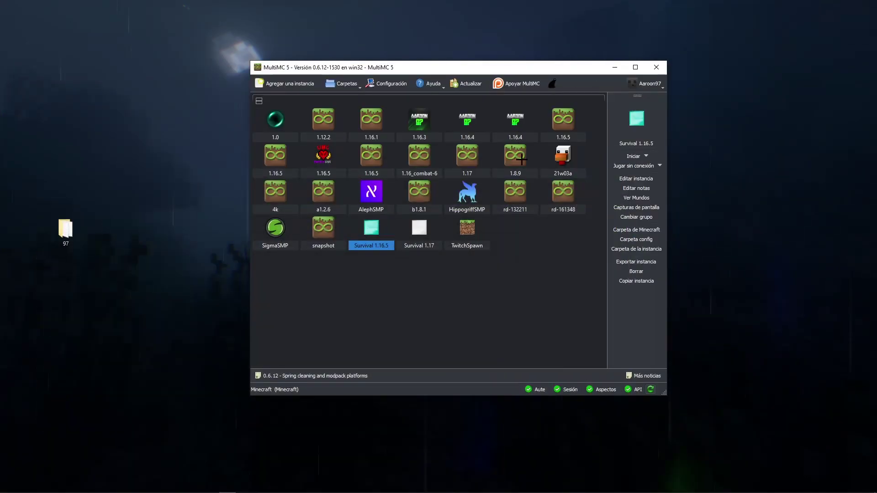
- Inspect the Java executable browser and the auto-detected Java versions in the global Java settings, cancelling both dialogs
left_click(396, 83)
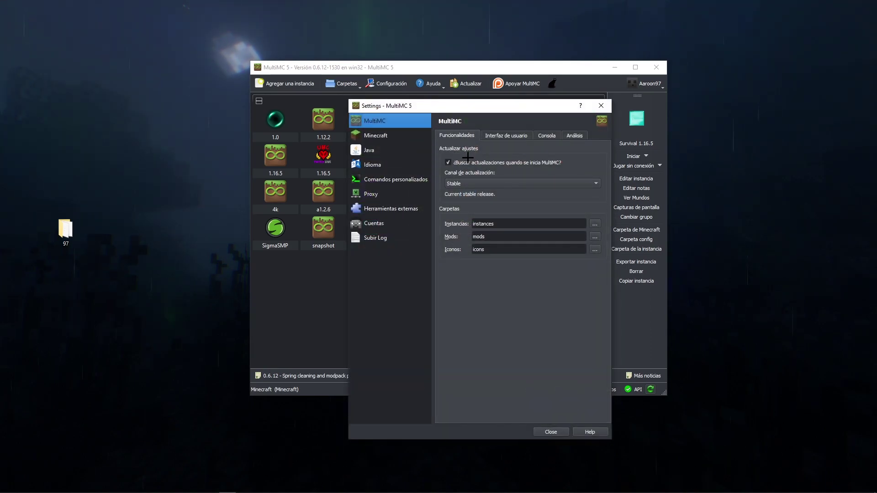
left_click(383, 152)
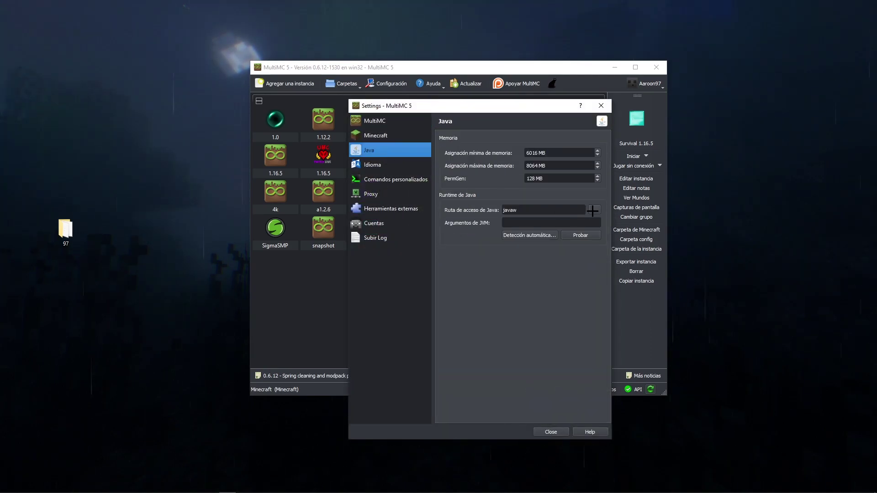
left_click(595, 209)
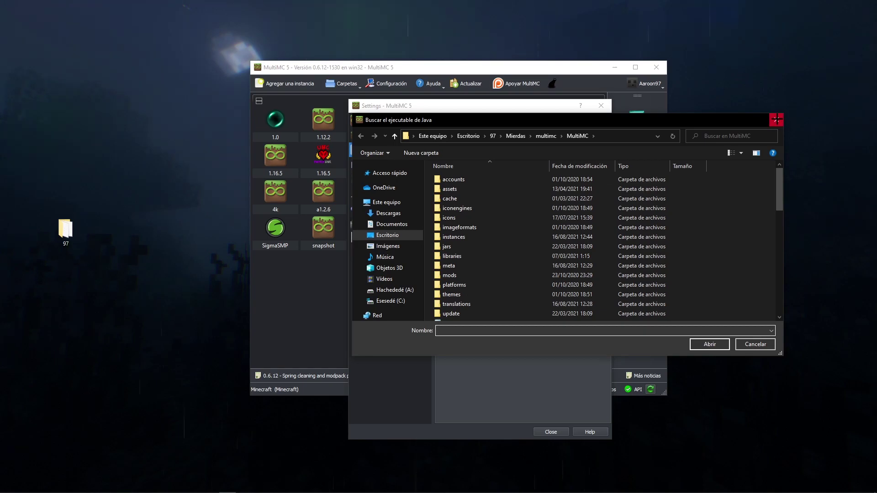
left_click(776, 120)
left_click(530, 235)
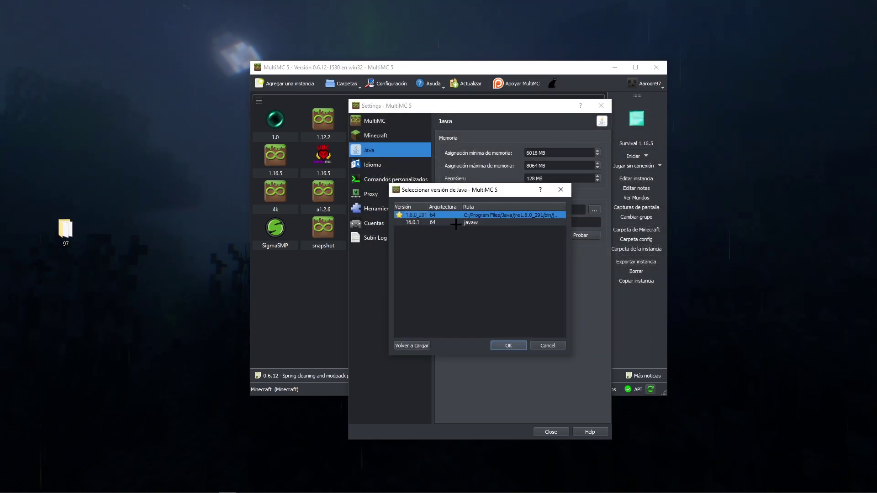
left_click(467, 222)
left_click(547, 345)
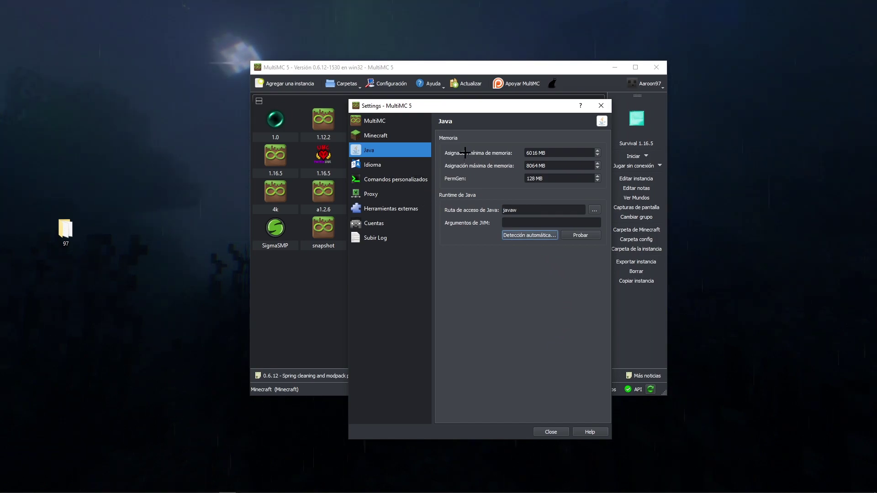
- Review the MultiMC feature, user interface, language and account pages of the global settings, and close the settings
left_click(397, 117)
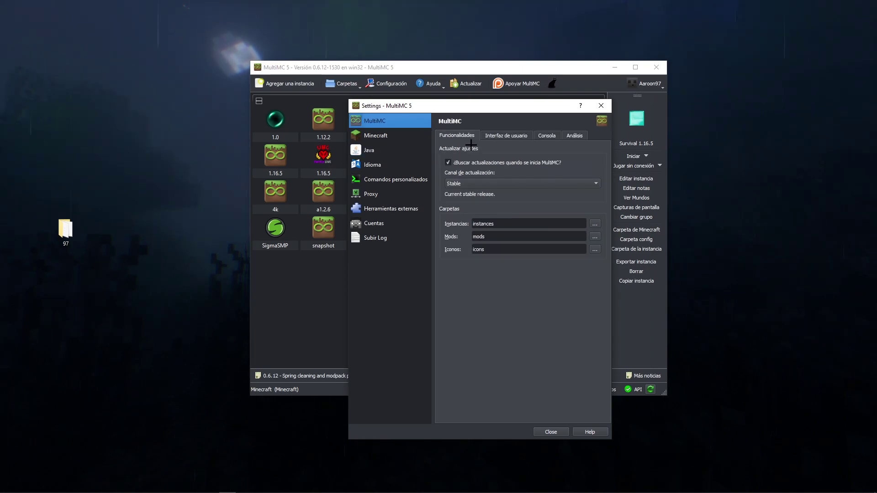
left_click_drag(406, 107, 623, 267)
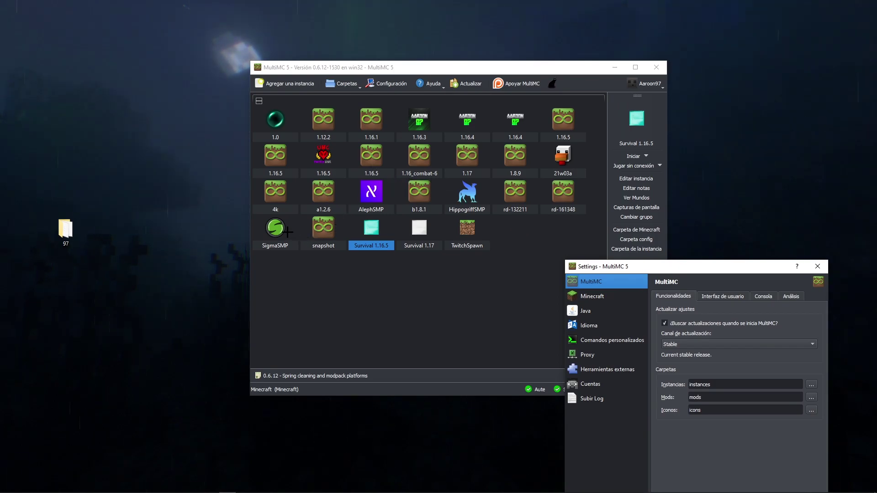
left_click_drag(668, 272, 434, 110)
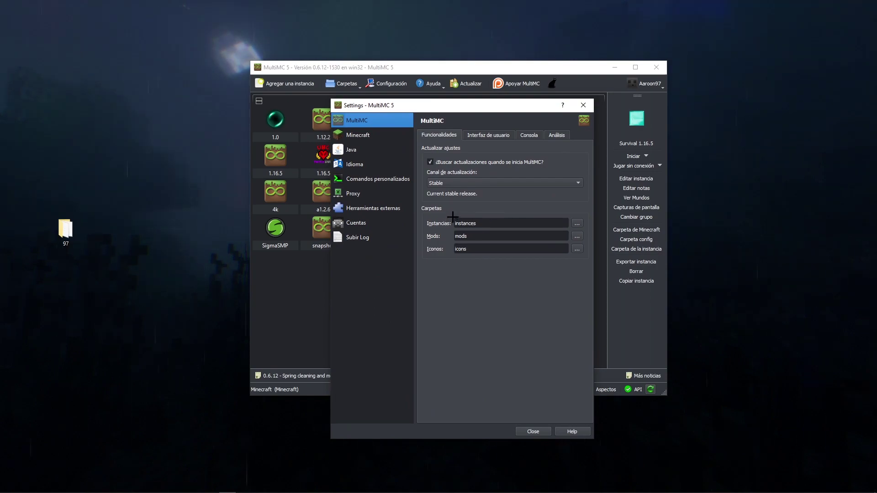
left_click(477, 135)
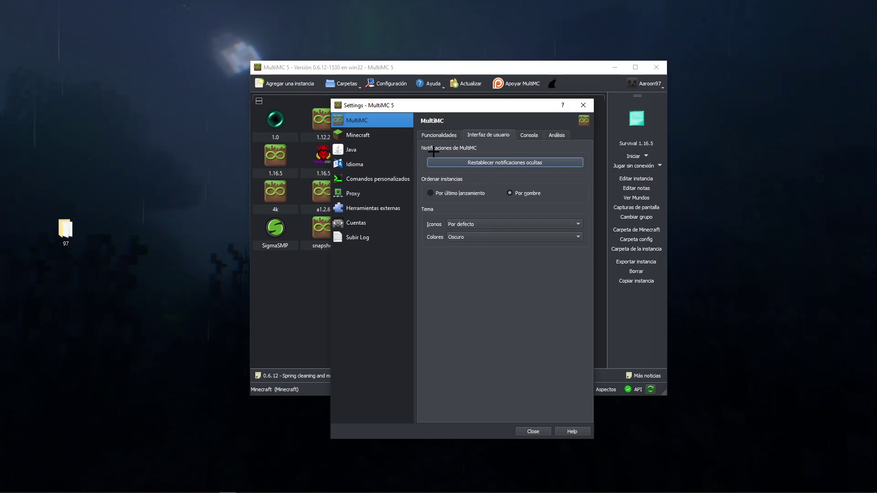
left_click(363, 151)
left_click(366, 164)
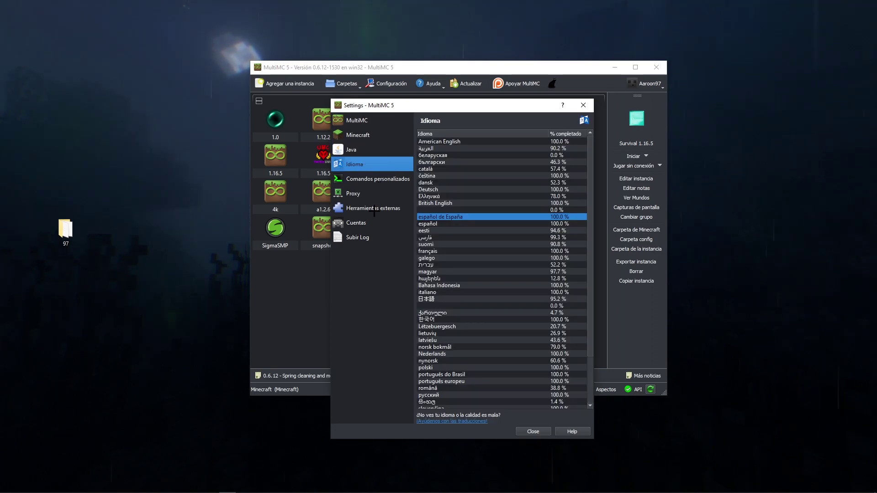
left_click(363, 223)
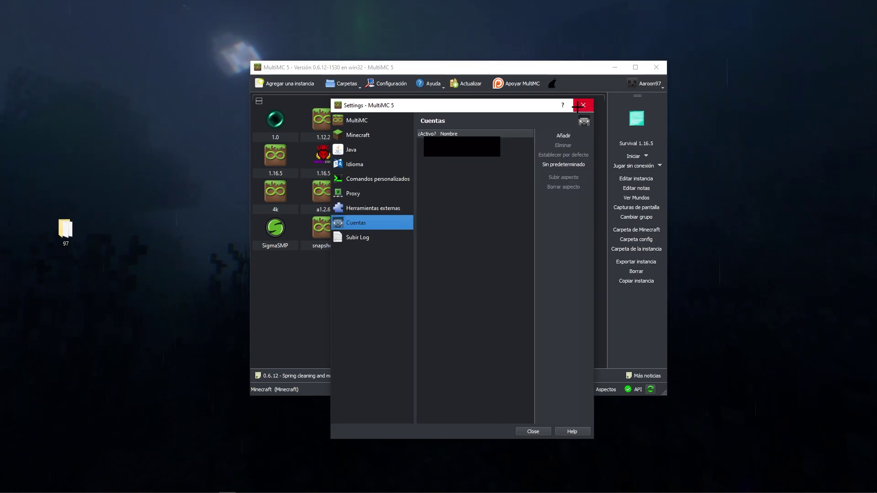
left_click(583, 105)
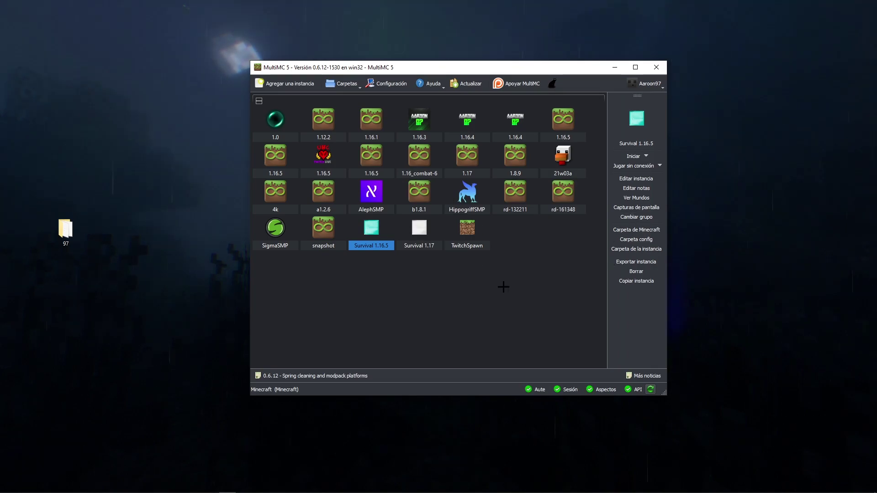
- Browse the AlephSMP instance's screenshots, view 2020-12-11_18.32.53 at full size, and close the viewer and the instance window
left_click(636, 207)
left_click(582, 131)
left_click(375, 195)
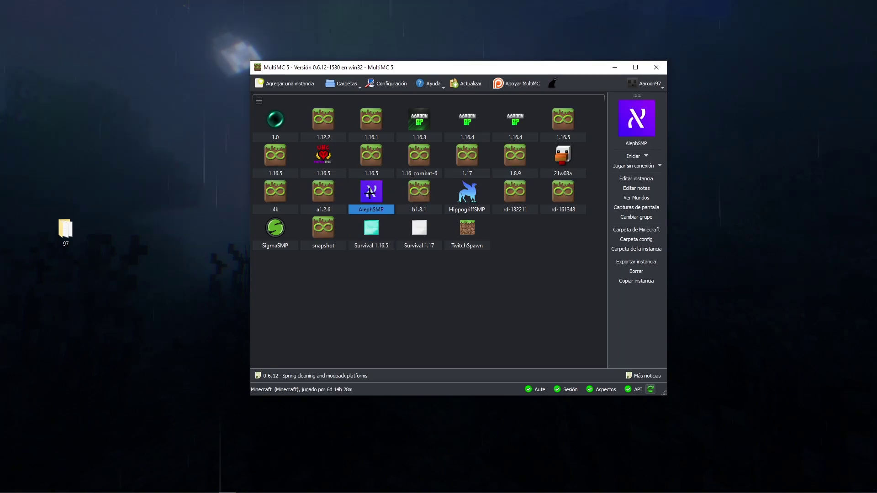
left_click(636, 207)
scroll(482, 224, "down", 10)
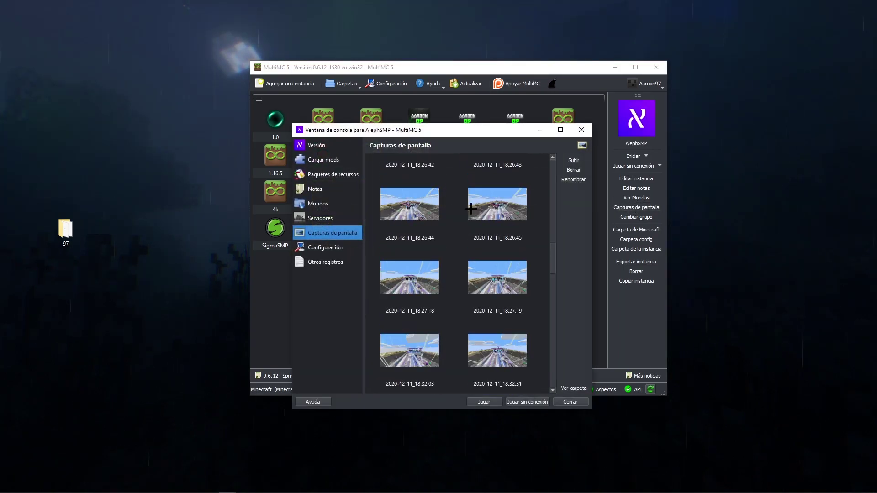
scroll(498, 237, "up", 3)
left_click(501, 206)
double_click(501, 205)
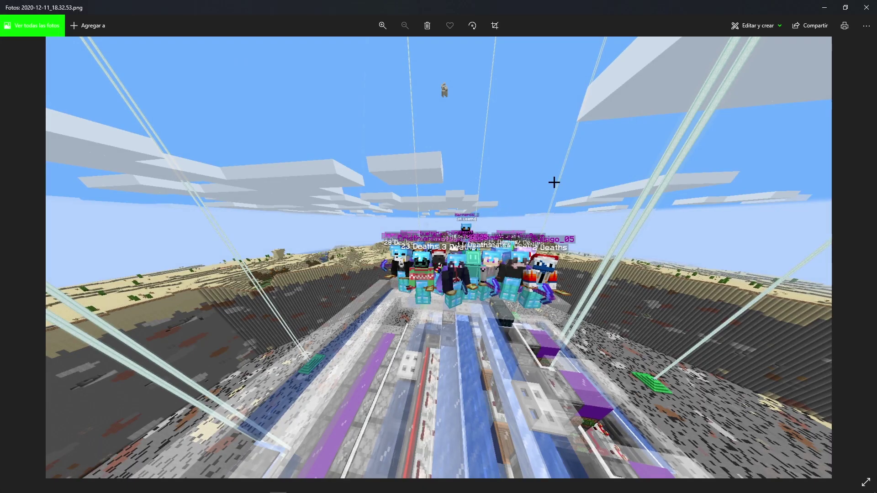
left_click(866, 7)
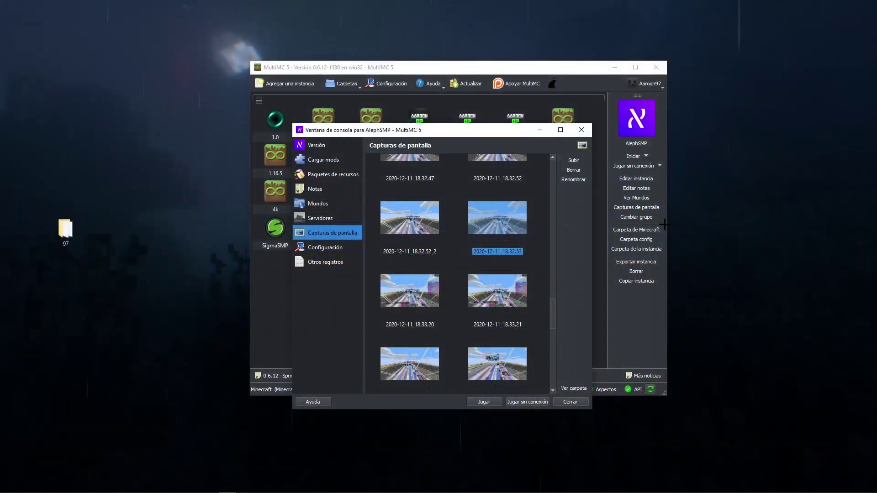
left_click(581, 129)
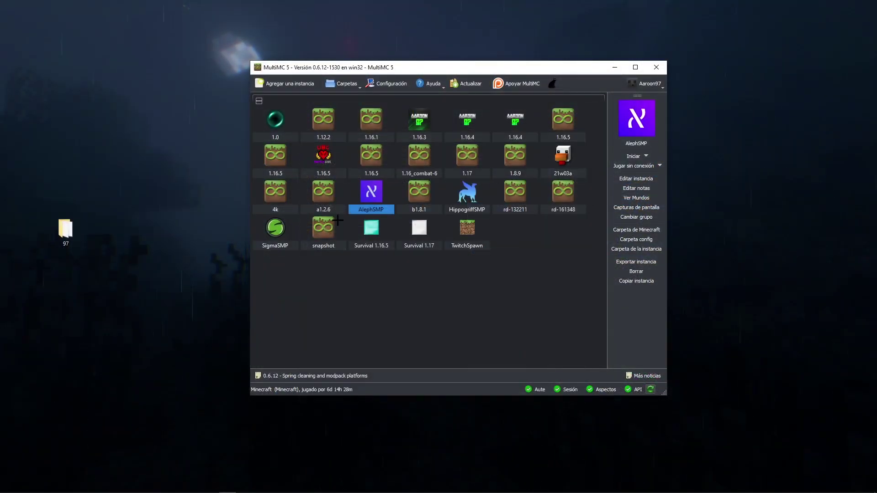
- Browse the SigmaSMP instance's screenshots and view 2021-07-10_17.44.05 at full size before closing it
left_click(276, 230)
left_click(636, 208)
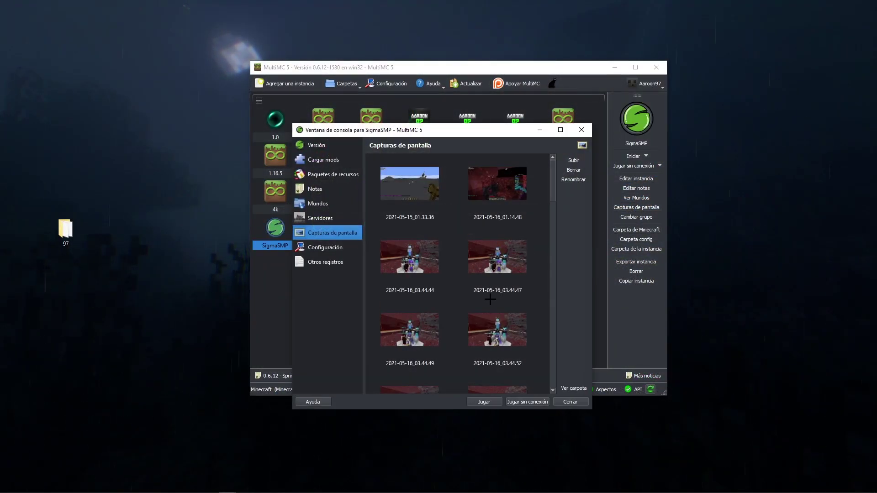
scroll(492, 300, "down", 5)
double_click(425, 211)
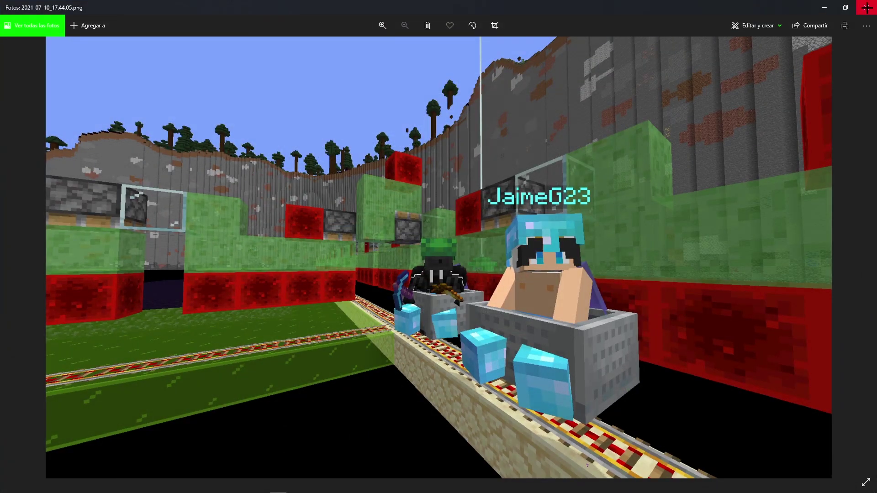
left_click(867, 7)
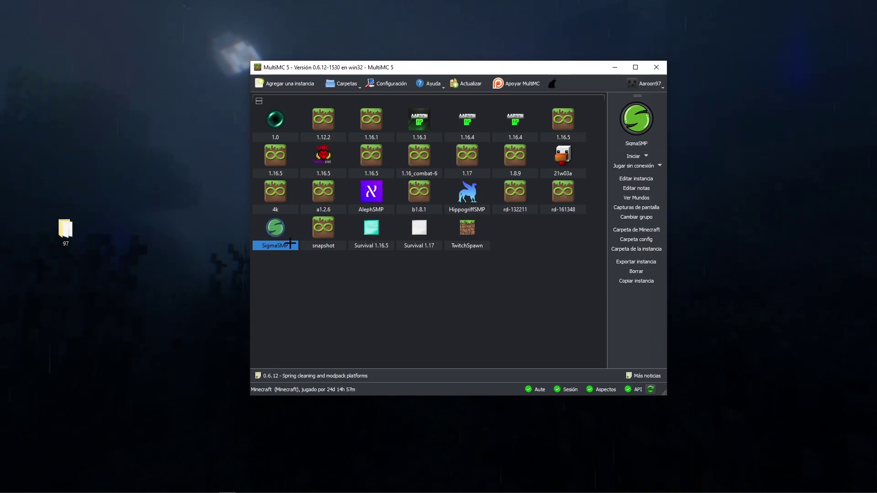
- Examine the subfolders of SigmaSMP's .minecraft folder, including saves and schematics, and close the folder
left_click(316, 230)
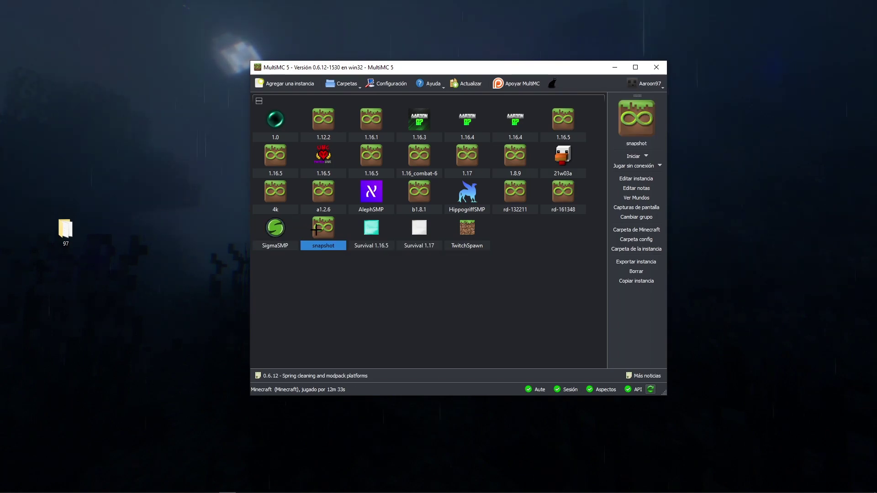
left_click(273, 233)
right_click(273, 234)
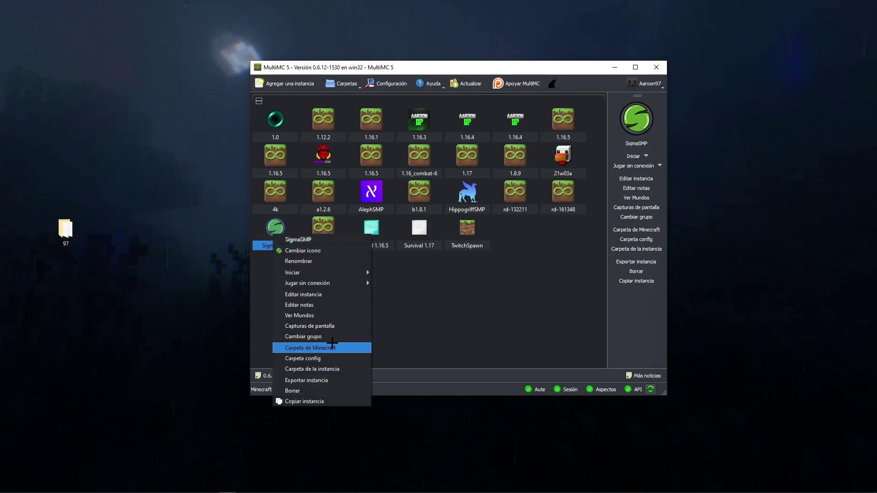
left_click(344, 347)
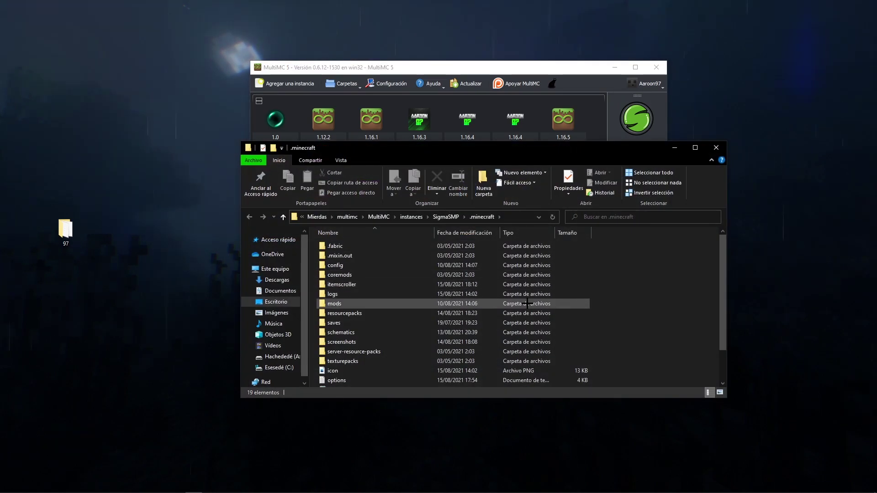
scroll(420, 257, "down", 2)
left_click(358, 286)
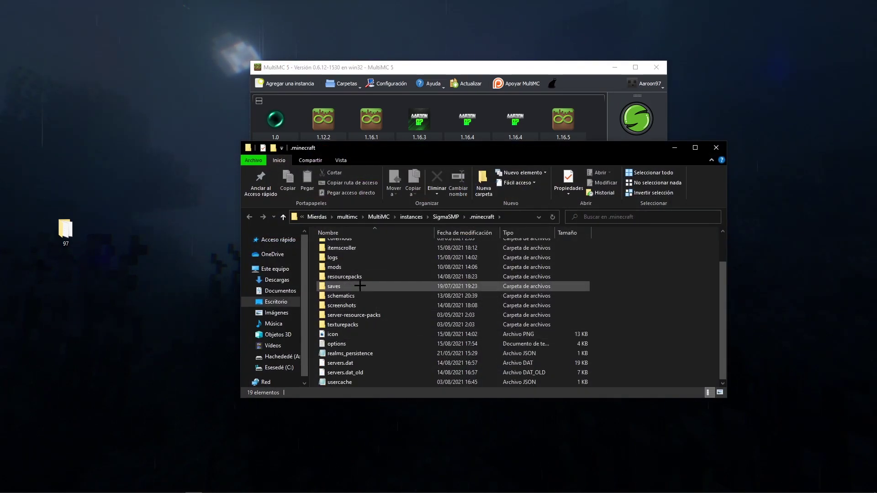
left_click(359, 295)
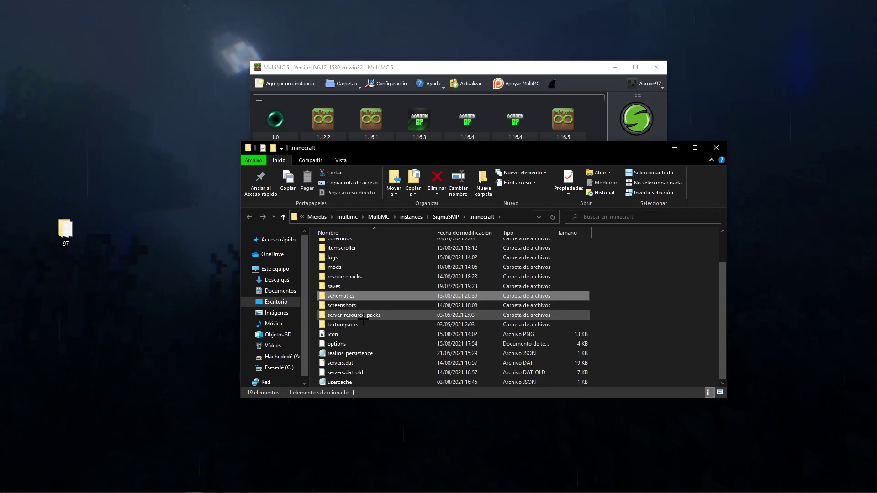
left_click(715, 148)
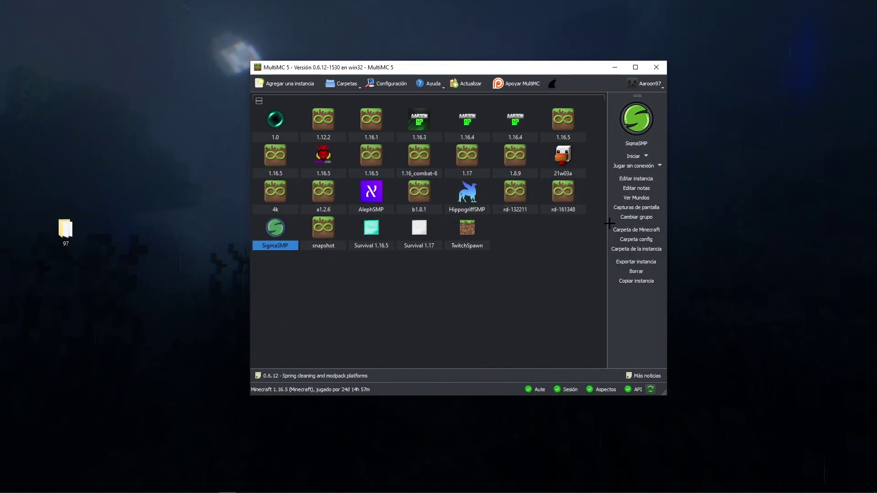
- Review SigmaSMP's worlds, resource packs, loaded mods and instance settings, and close the instance window
left_click(636, 197)
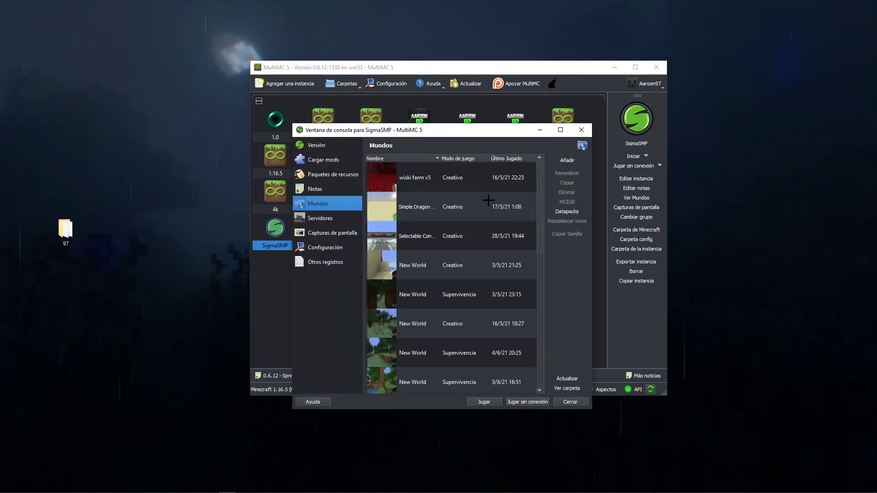
scroll(453, 222, "down", 2)
scroll(453, 222, "down", 2)
scroll(443, 233, "up", 5)
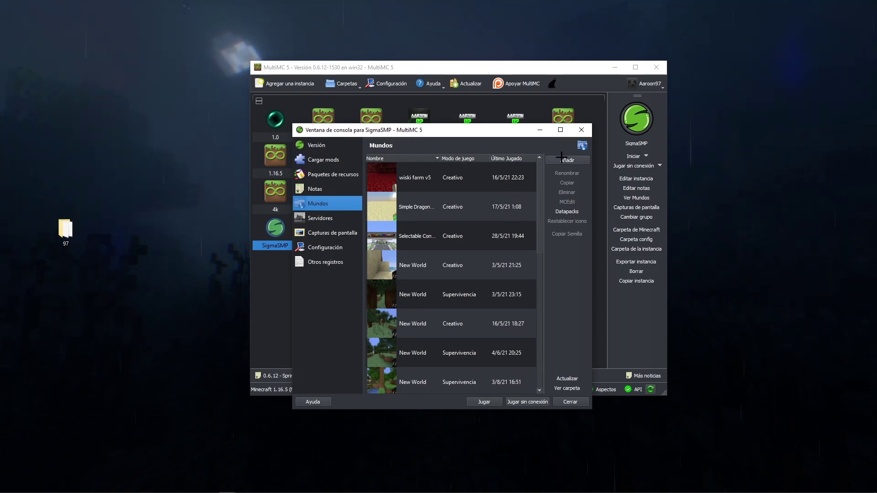
left_click(341, 175)
left_click(336, 160)
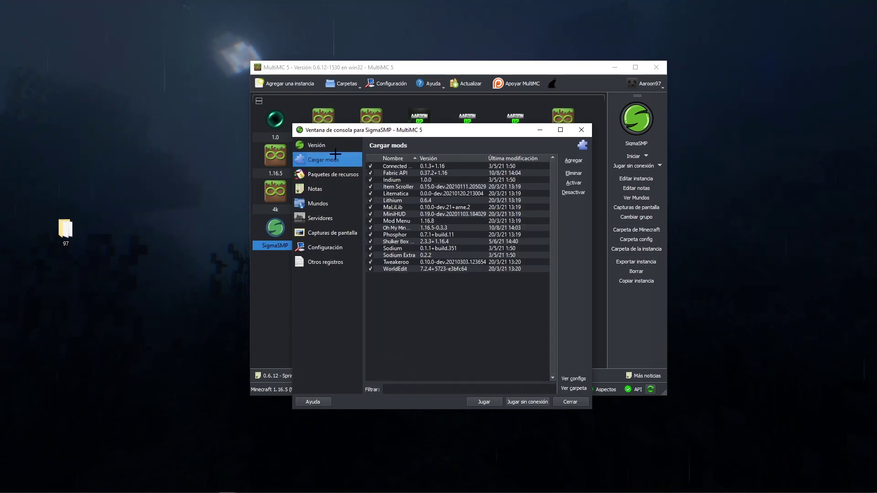
left_click(319, 248)
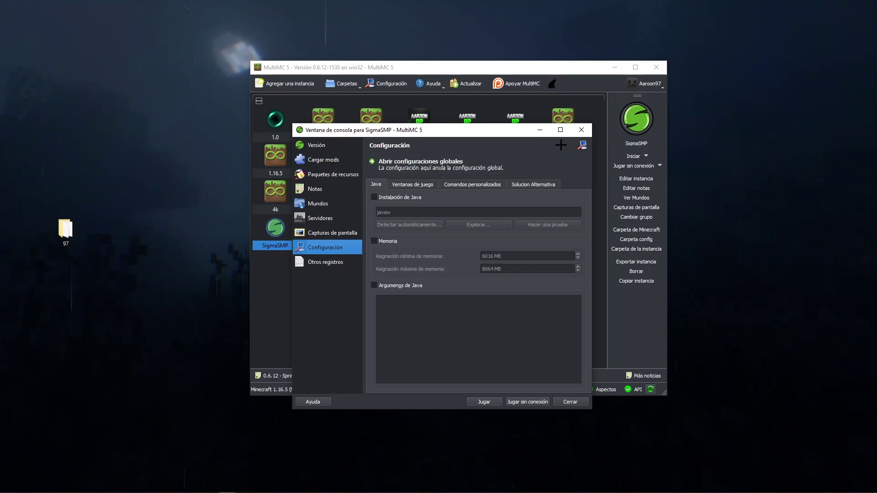
left_click(581, 130)
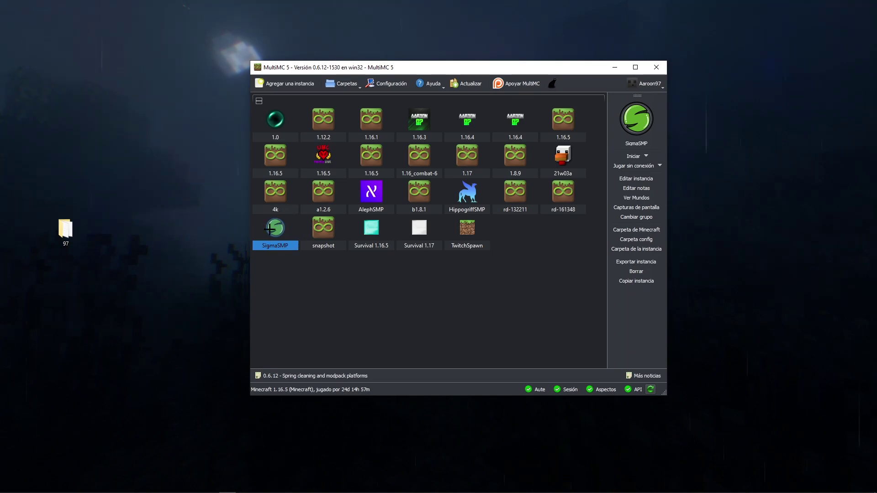
left_click(645, 262)
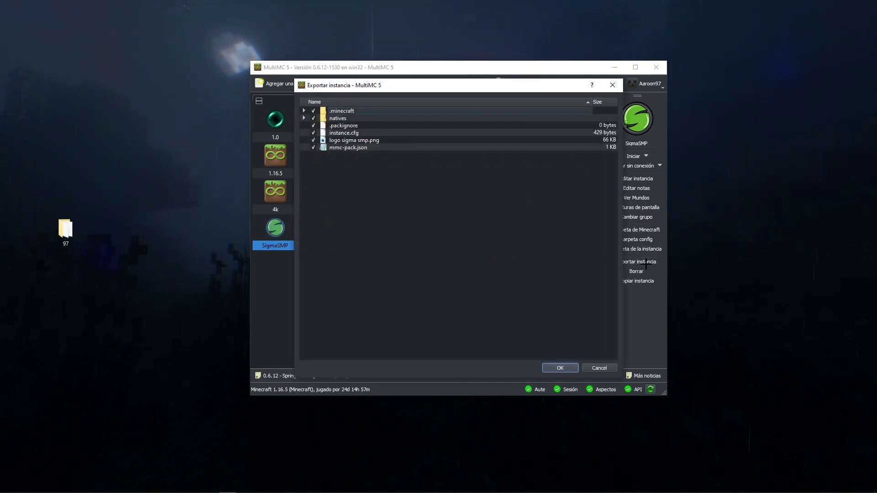
left_click(571, 368)
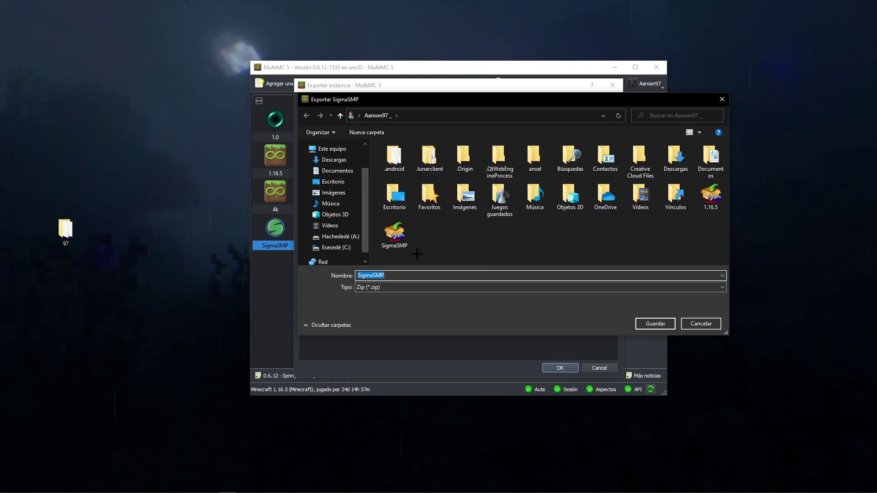
left_click(697, 324)
key("Escape")
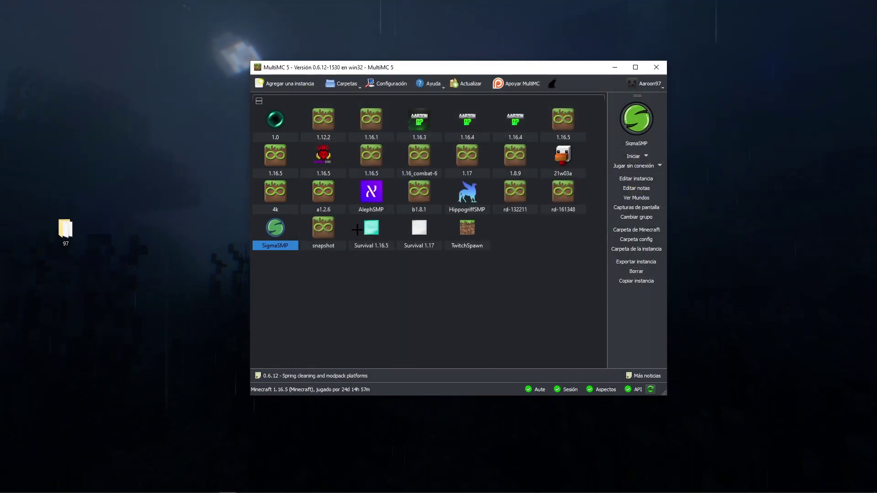
- Export the Survival 1.17 instance with all its files as a zip named Survival 1.17 on the desktop (Escritorio)
left_click(371, 229)
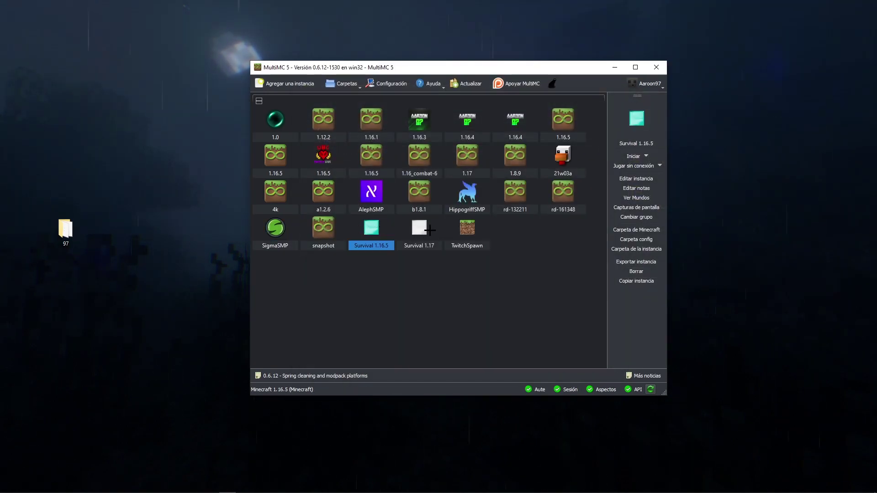
left_click(419, 228)
left_click(636, 262)
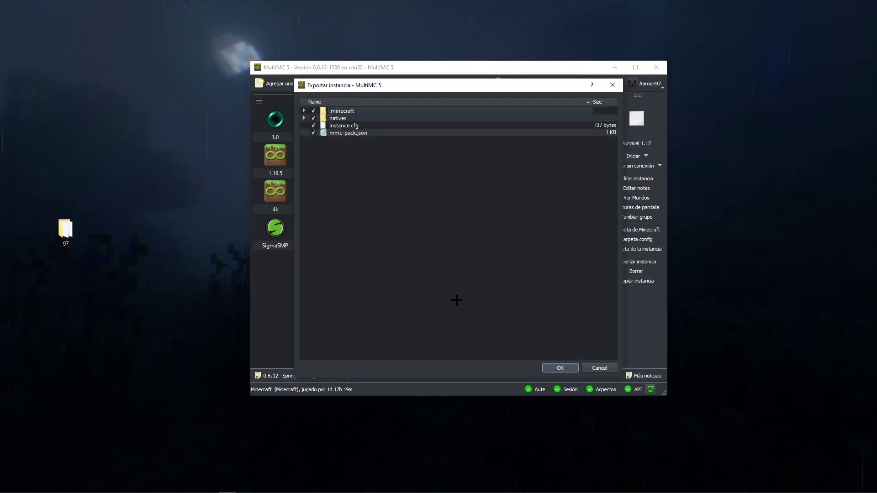
left_click(555, 366)
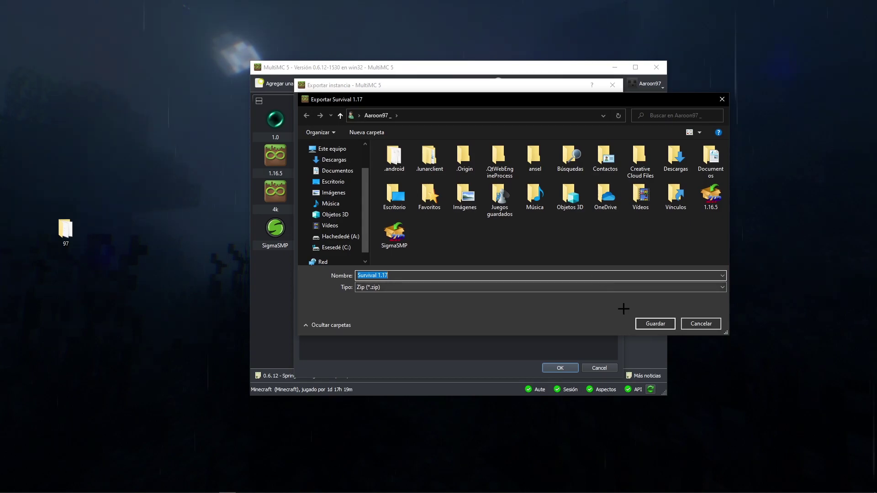
left_click(346, 183)
left_click(653, 322)
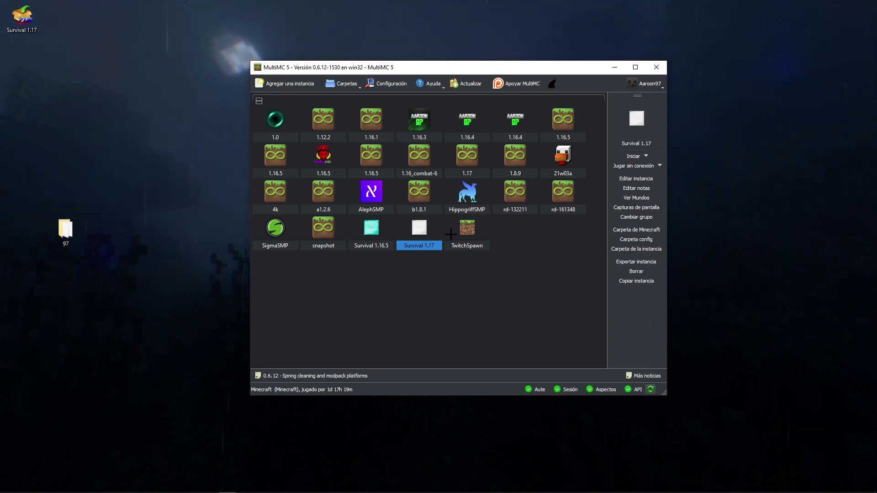
- Move the exported Survival 1.17 archive from the desktop's corner to an open spot nearer the launcher window
left_click_drag(22, 18, 178, 79)
left_click_drag(159, 44, 219, 133)
left_click_drag(90, 7, 225, 124)
left_click(78, 43)
left_click_drag(95, 38, 246, 151)
left_click(120, 95)
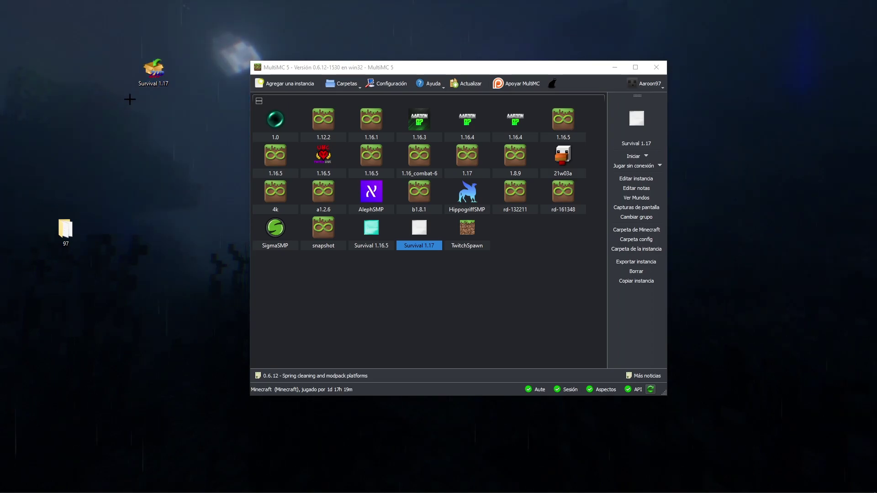
- Add a new instance by importing Survival 1.17.zip from the desktop, keeping the suggested name Survival 1.17
left_click(264, 85)
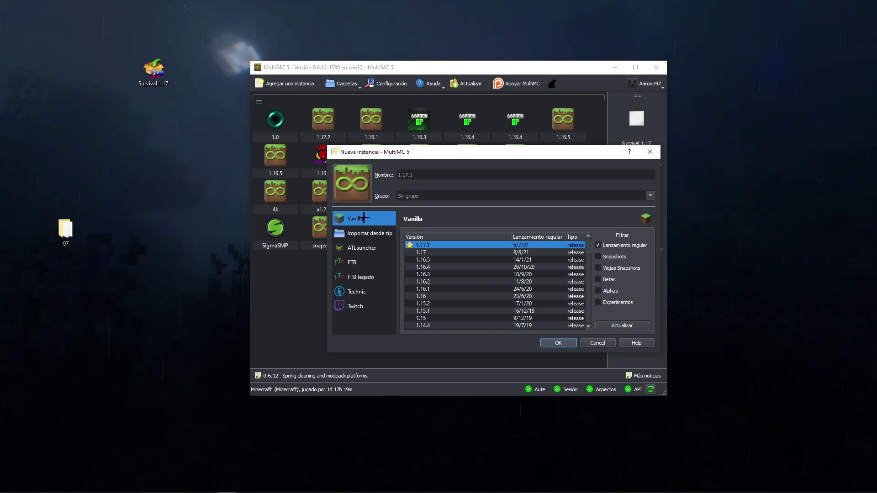
left_click(375, 233)
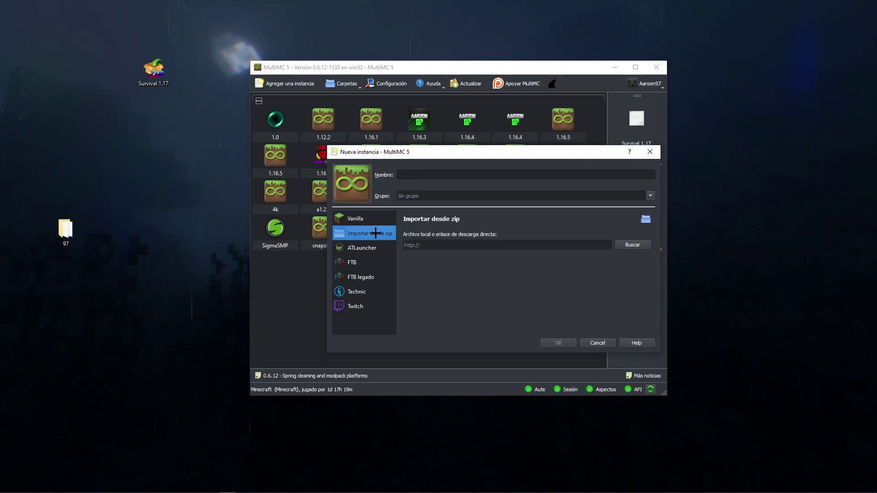
left_click(629, 246)
double_click(500, 249)
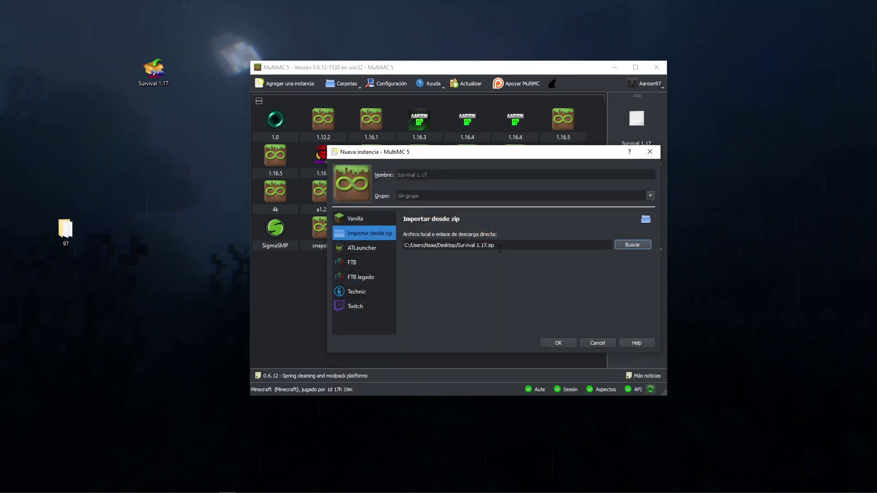
left_click(559, 343)
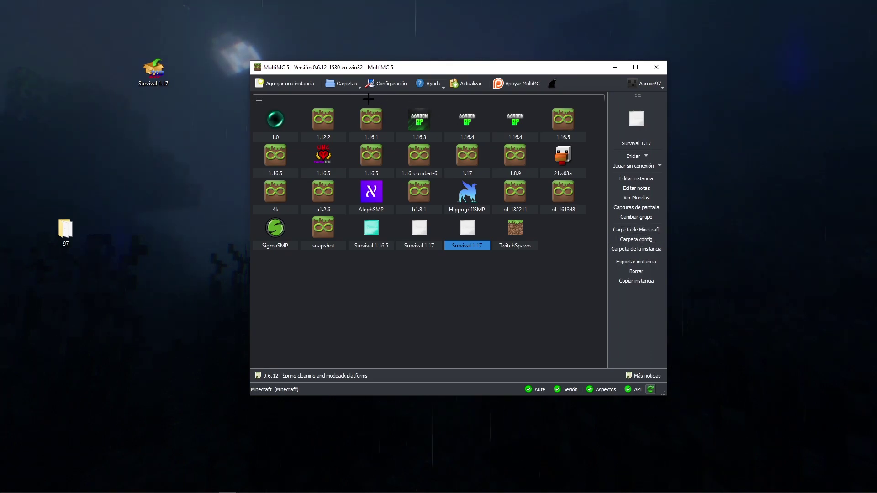
- Open the launcher's instances folder and look through the instance folders down to the end of the list
left_click(349, 83)
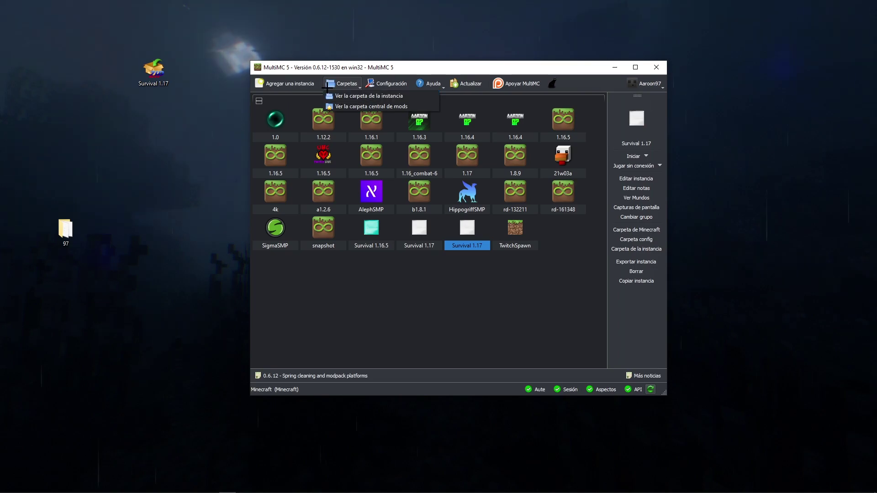
left_click(350, 96)
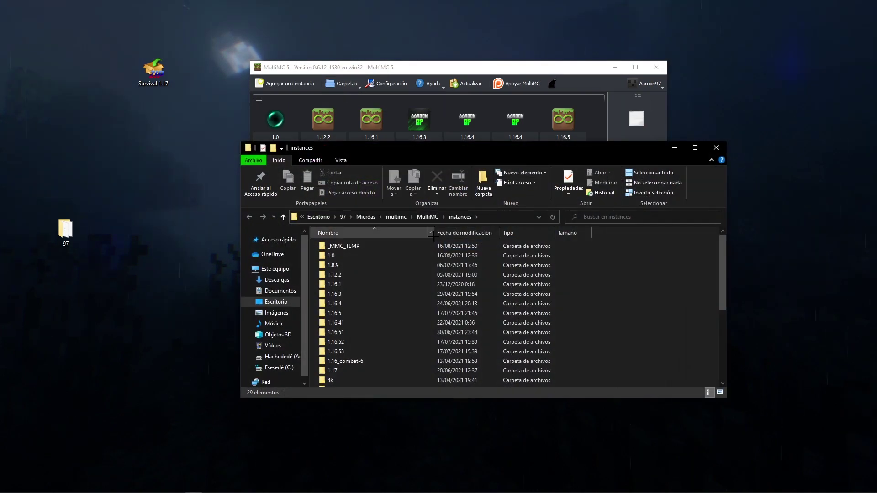
left_click_drag(365, 148, 522, 80)
scroll(537, 231, "down", 5)
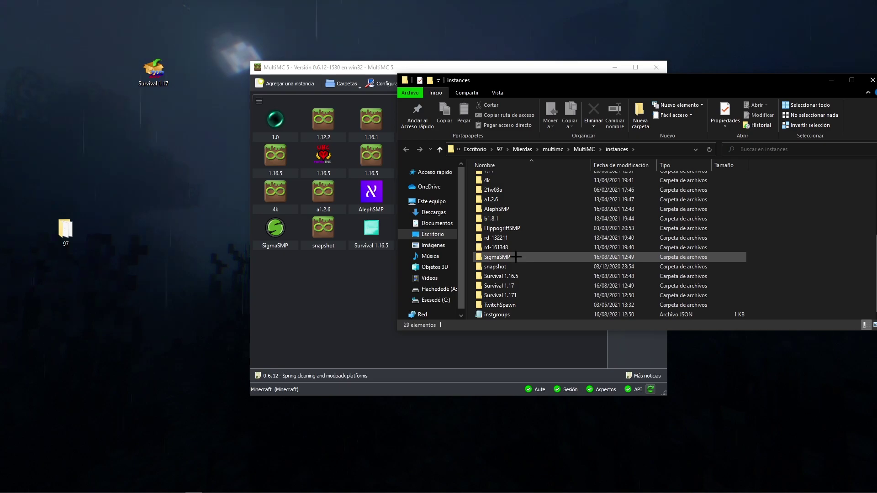
left_click_drag(502, 81, 400, 90)
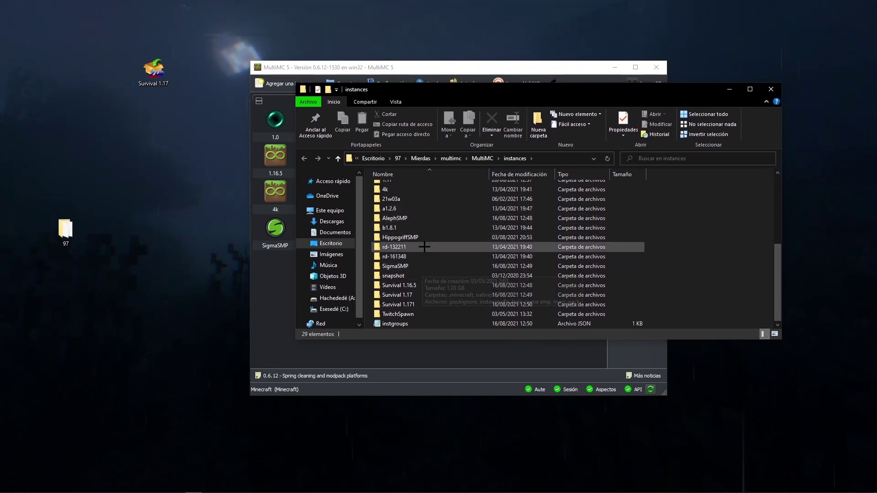
- Look inside the AlephSMP instance's .minecraft folder and the 1.16.51 instance folder, return to the instances folder and close the file window
double_click(420, 219)
double_click(390, 186)
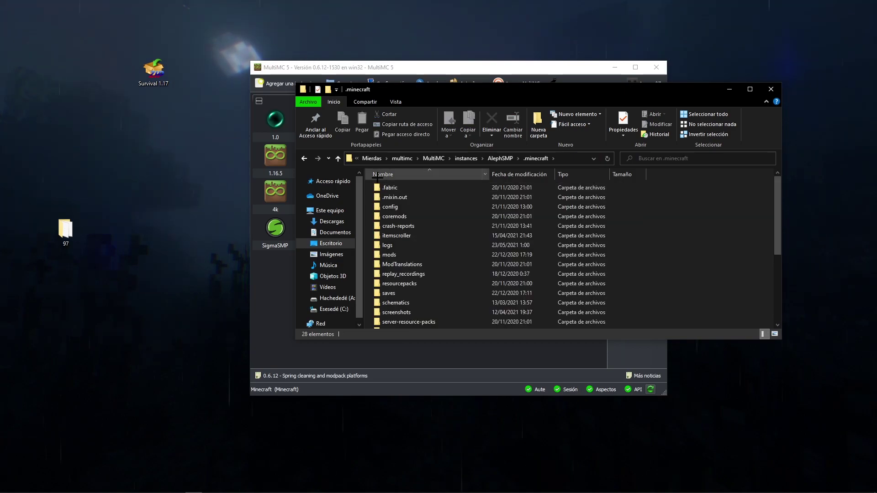
left_click(302, 158)
key("alt+Left")
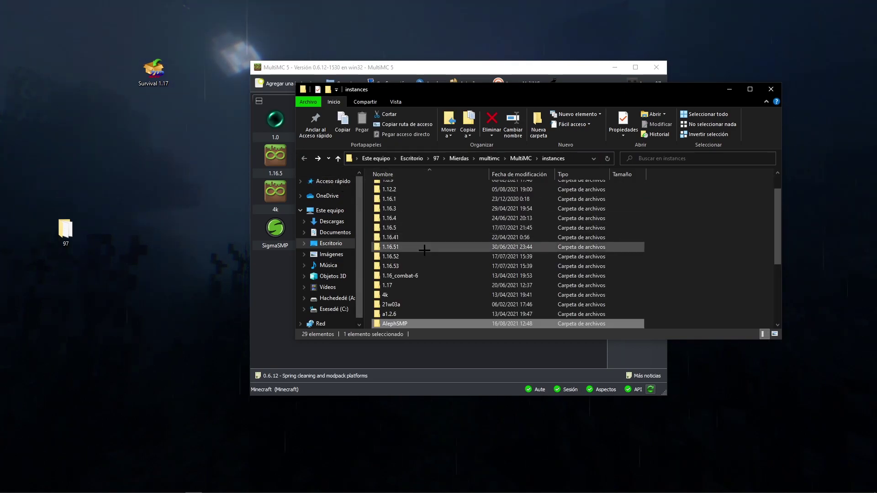
double_click(420, 249)
key("alt+Left")
left_click(764, 90)
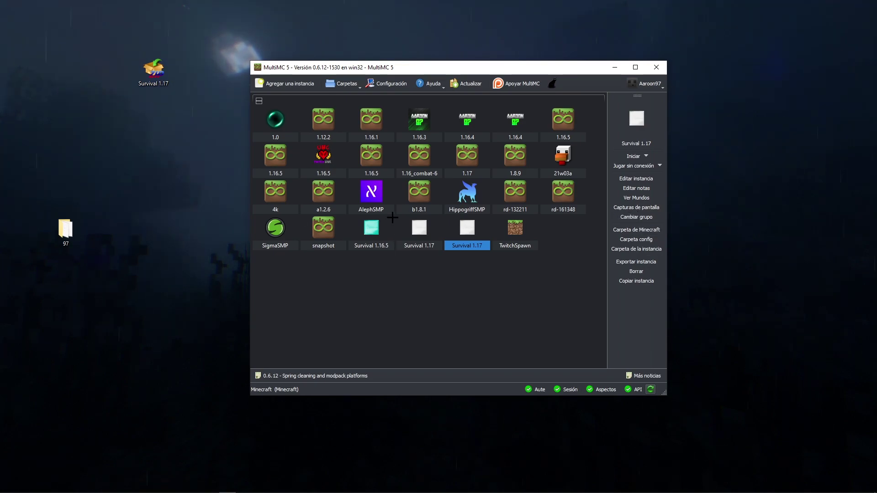
- Review the launcher's help options and its settings for language, Java, Minecraft and external tools, leaving everything as it is
left_click(428, 84)
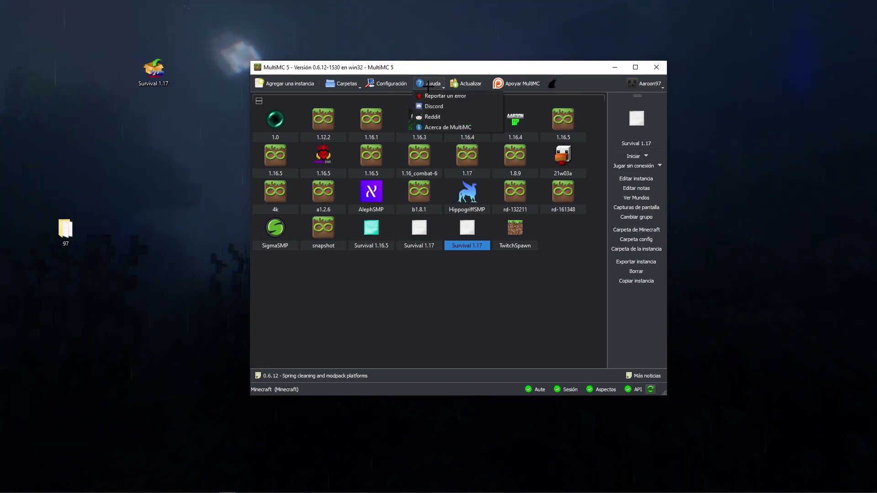
left_click(420, 84)
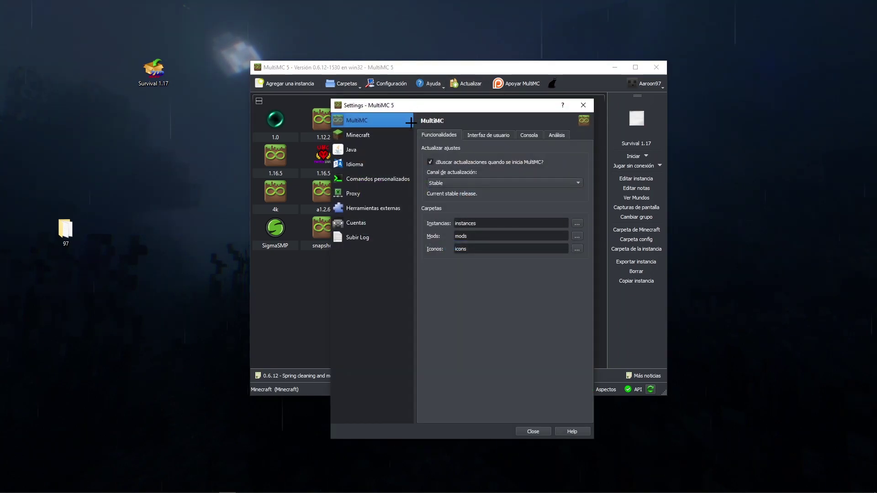
left_click(386, 176)
left_click(380, 169)
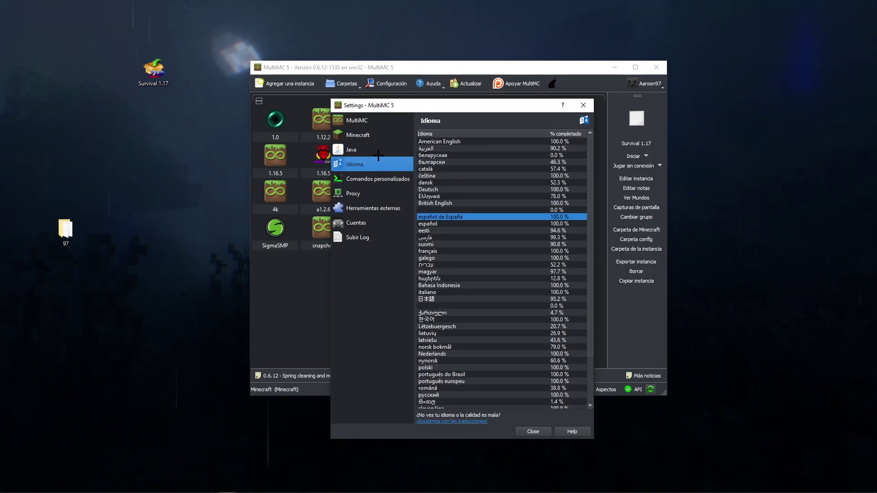
left_click(378, 150)
left_click(377, 135)
left_click(375, 208)
left_click(583, 105)
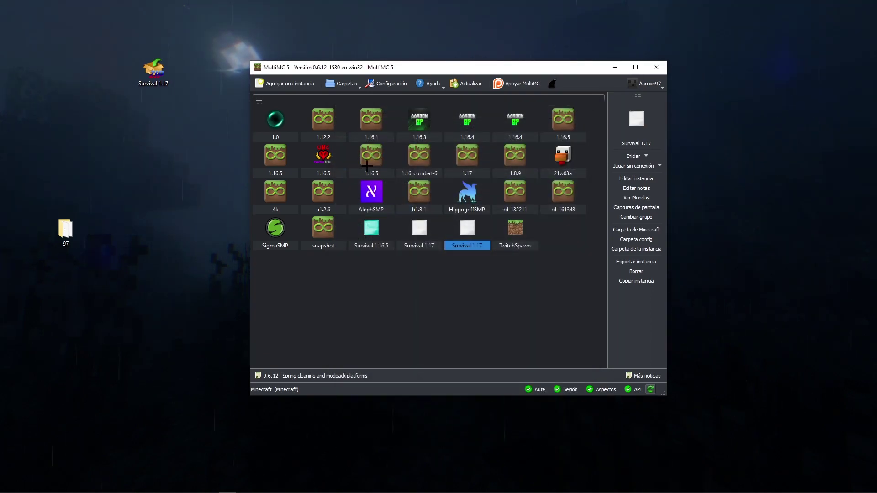
left_click(271, 220)
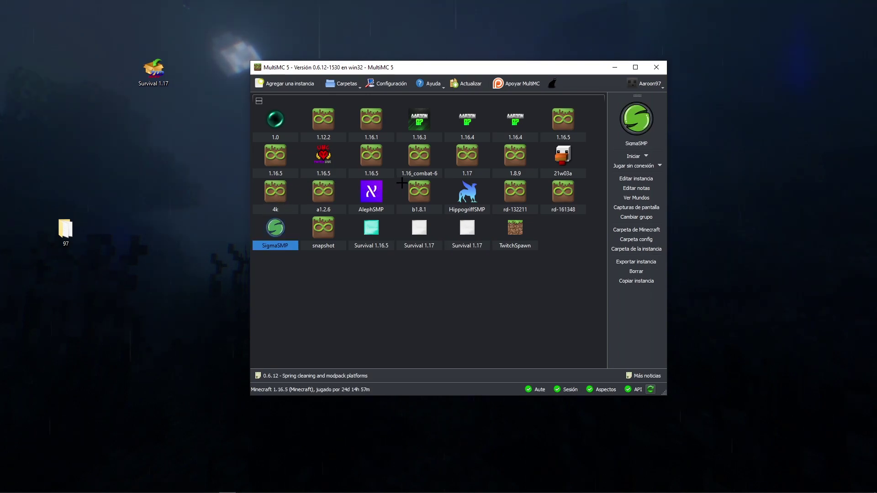
left_click(271, 185)
left_click(287, 158)
left_click(323, 192)
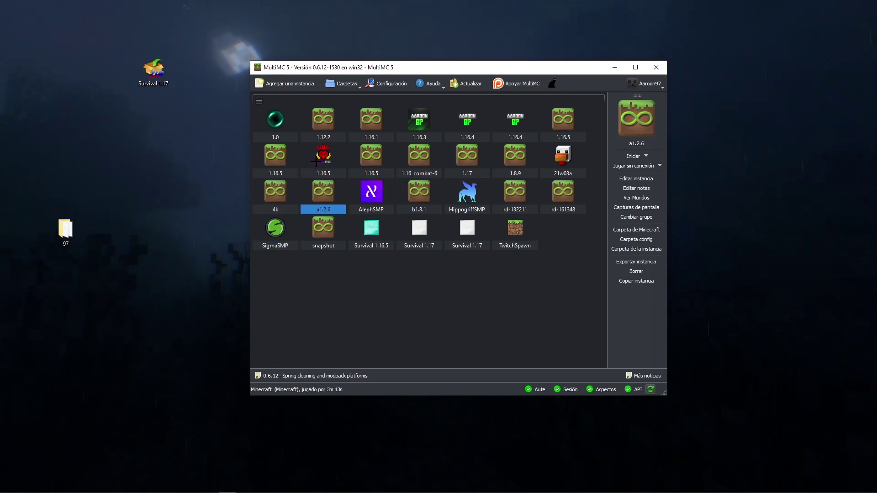
left_click(331, 122)
key("Left")
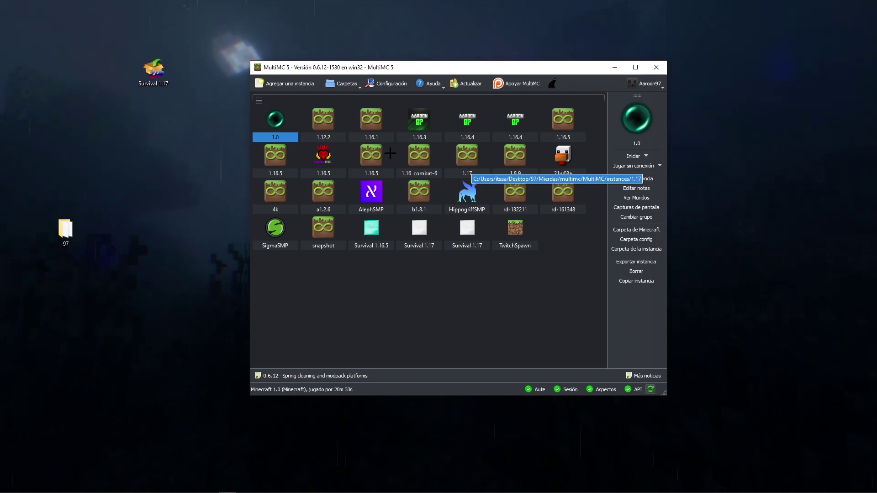
left_click(419, 120)
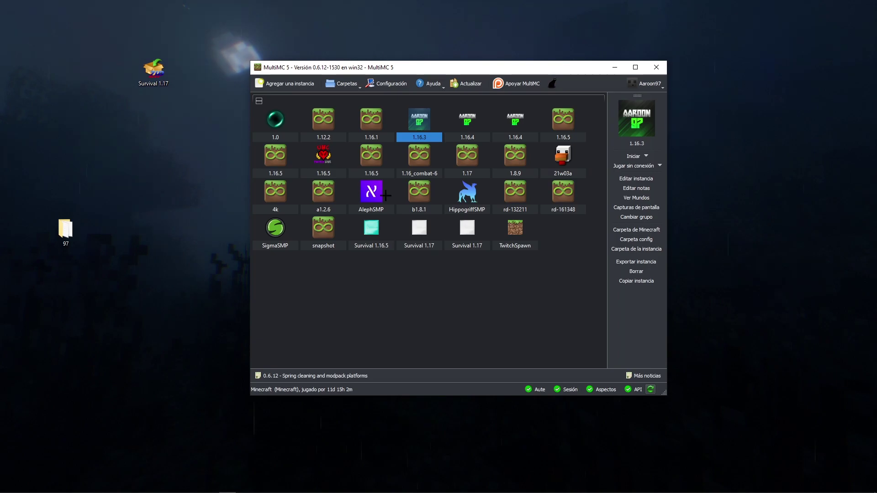
- Open the SigmaSMP instance's Minecraft folder, look through the mod files in its mods folder, and close the file window
left_click(274, 227)
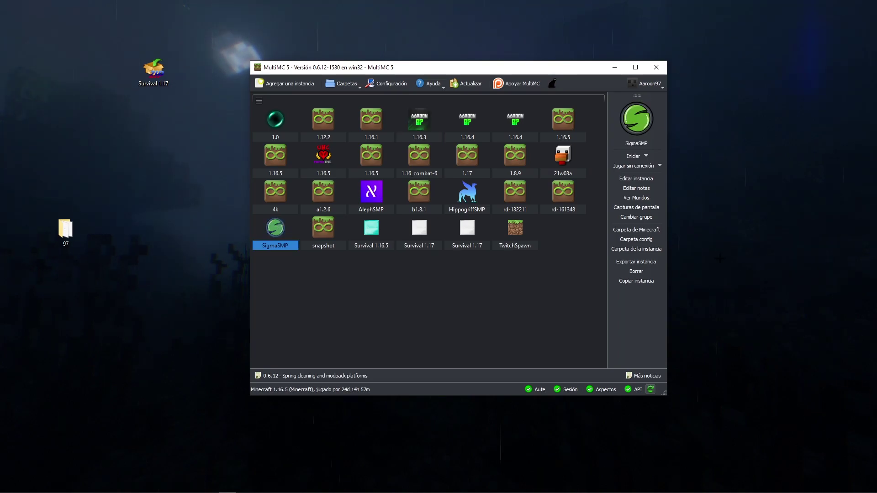
left_click(636, 230)
double_click(436, 244)
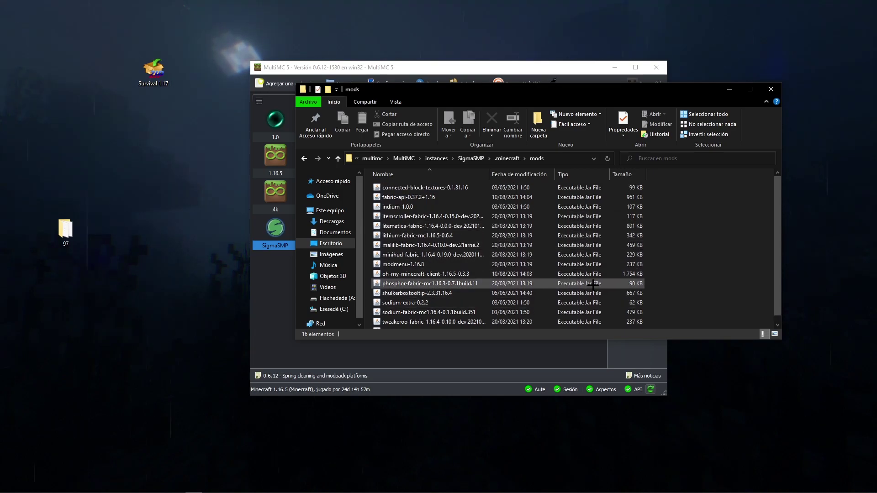
scroll(411, 251, "down", 1)
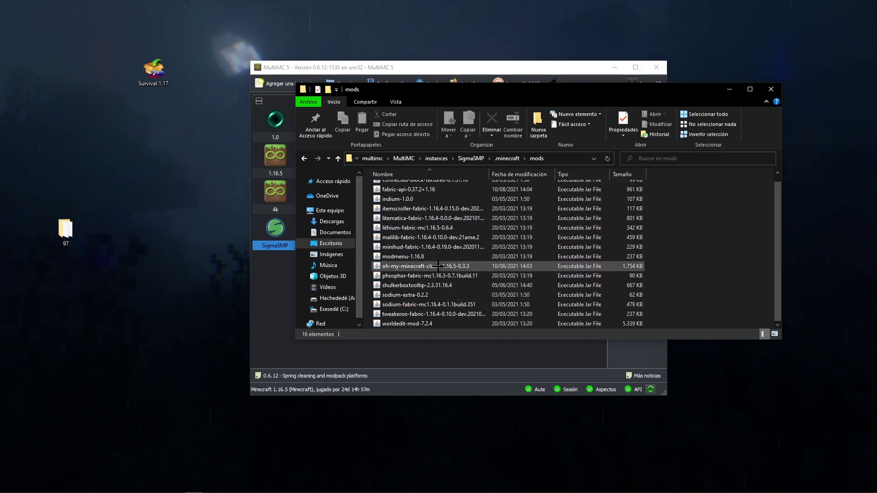
scroll(456, 274, "up", 1)
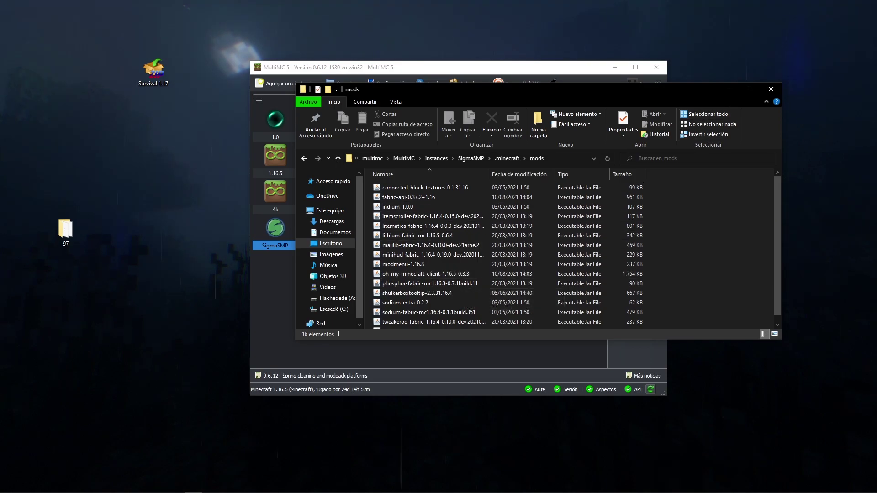
left_click(771, 89)
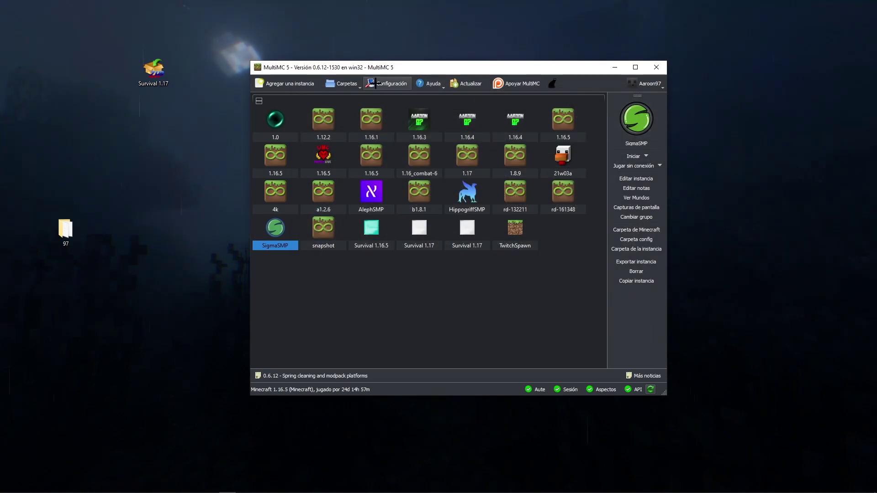
- Delete the exported Survival 1.17 archive from the desktop
left_click(154, 71)
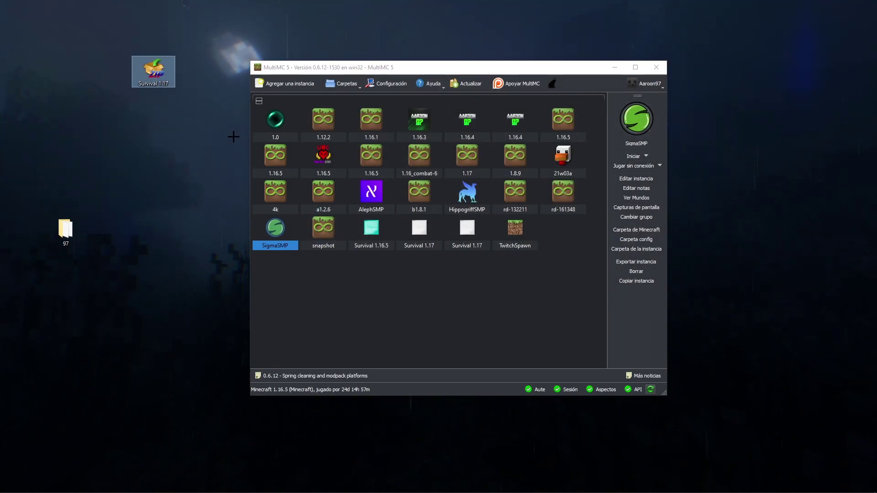
key("Delete")
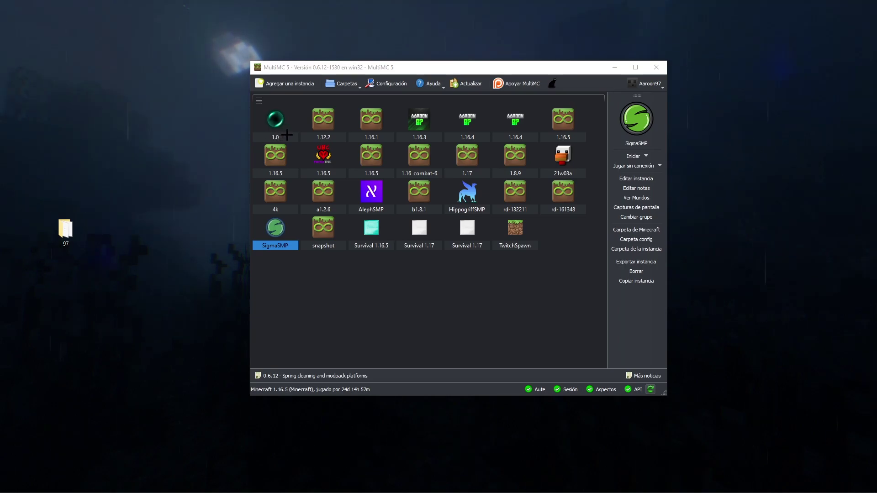